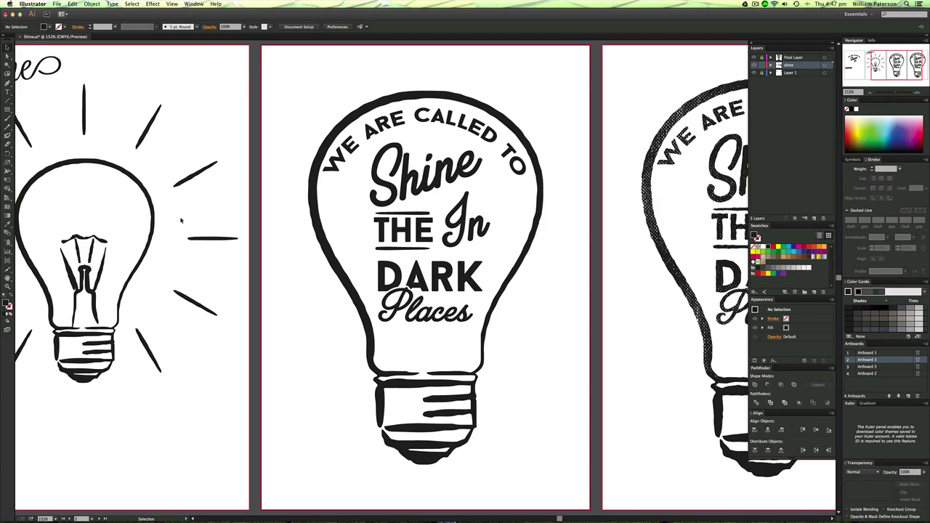
Examine the finished light-bulb lettering, especially where the script word Places overlaps the word DARK
{"action": "left_click_drag", "start_coordinate": [544, 361], "coordinate": [297, 338]}
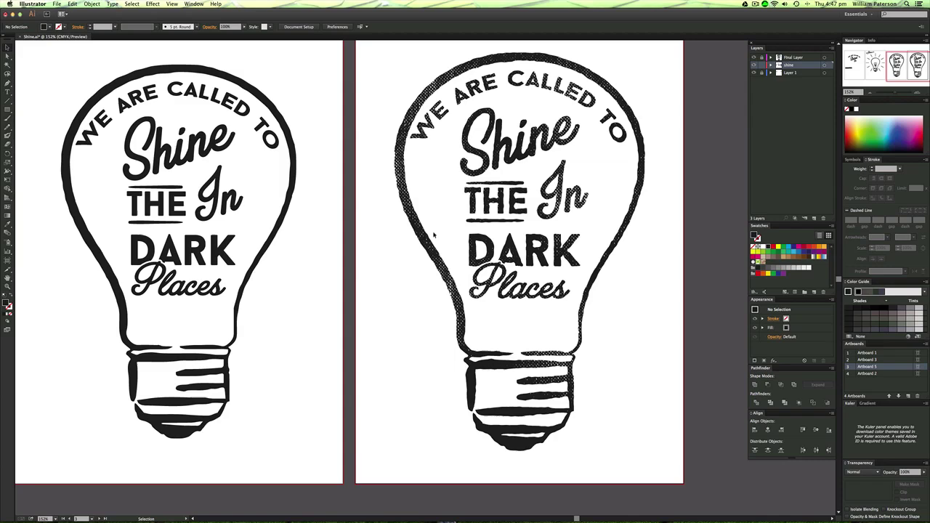
{"action": "left_click_drag", "start_coordinate": [308, 327], "coordinate": [519, 358]}
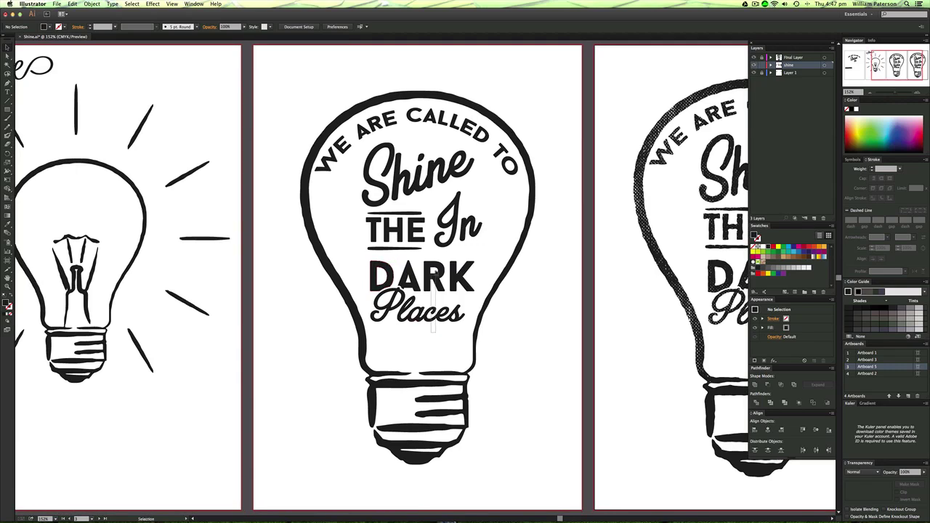
{"action": "left_click", "coordinate": [436, 287]}
{"action": "left_click", "coordinate": [422, 336]}
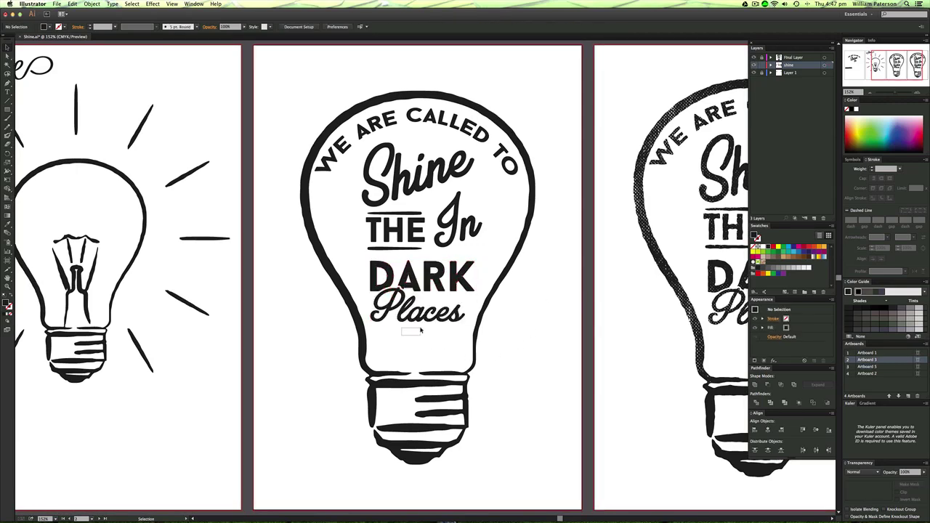
{"action": "key", "text": "z"}
{"action": "left_click_drag", "start_coordinate": [473, 262], "coordinate": [374, 335]}
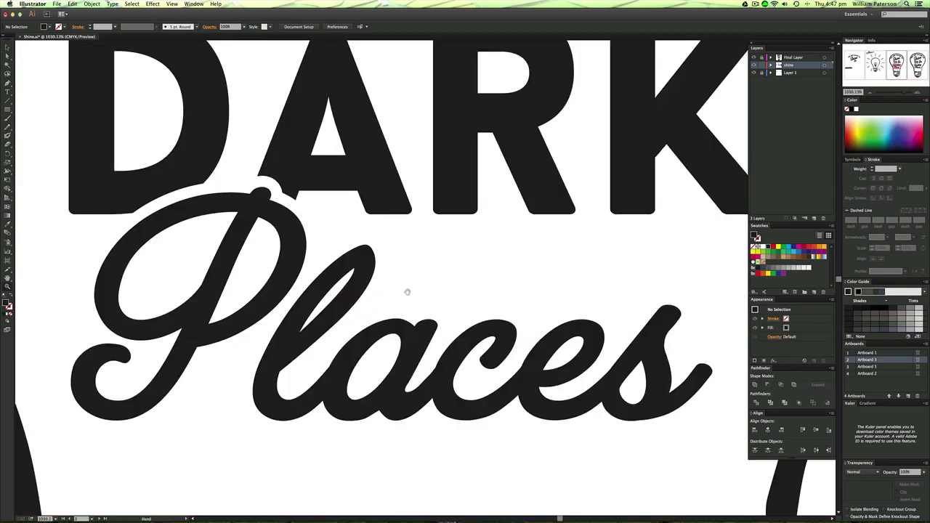
{"action": "left_click_drag", "start_coordinate": [404, 290], "coordinate": [471, 312]}
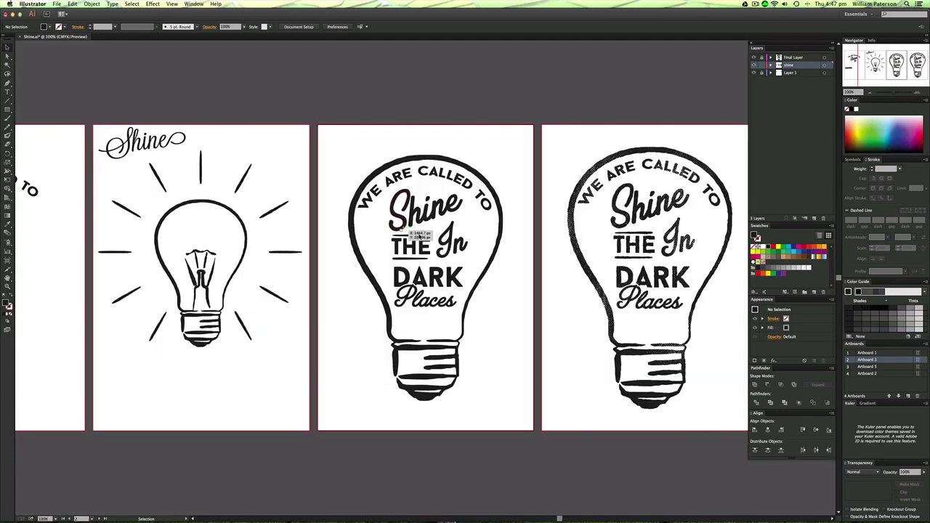
{"action": "key", "text": "super+1"}
{"action": "left_click_drag", "start_coordinate": [441, 316], "coordinate": [411, 266]}
{"action": "left_click", "coordinate": [472, 298]}
{"action": "left_click_drag", "start_coordinate": [422, 321], "coordinate": [447, 271]}
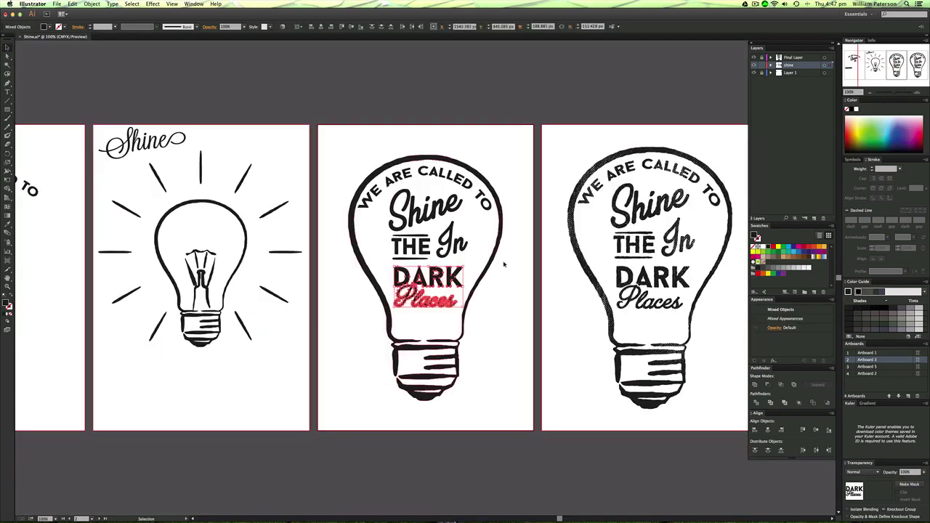
{"action": "left_click", "coordinate": [468, 307]}
{"action": "left_click_drag", "start_coordinate": [451, 321], "coordinate": [428, 269]}
{"action": "left_click", "coordinate": [433, 322]}
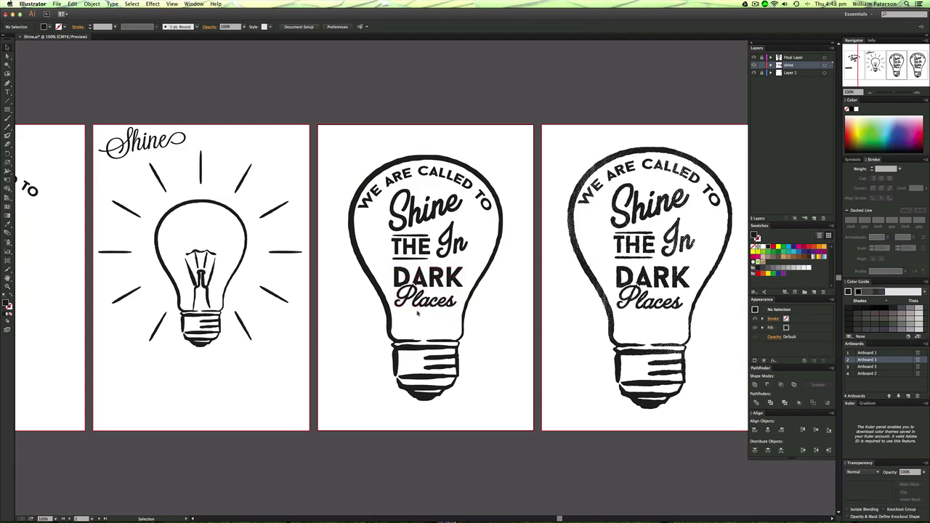
{"action": "left_click_drag", "start_coordinate": [483, 328], "coordinate": [444, 359]}
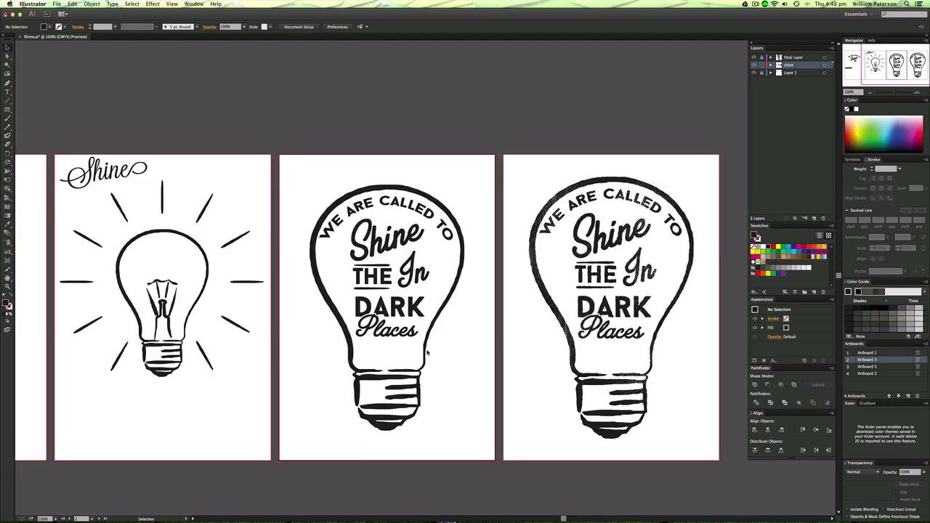
Create a new A4 document and add the text "Dark" in its upper half, enlarged to about 120 pt
{"action": "key", "text": "super+n"}
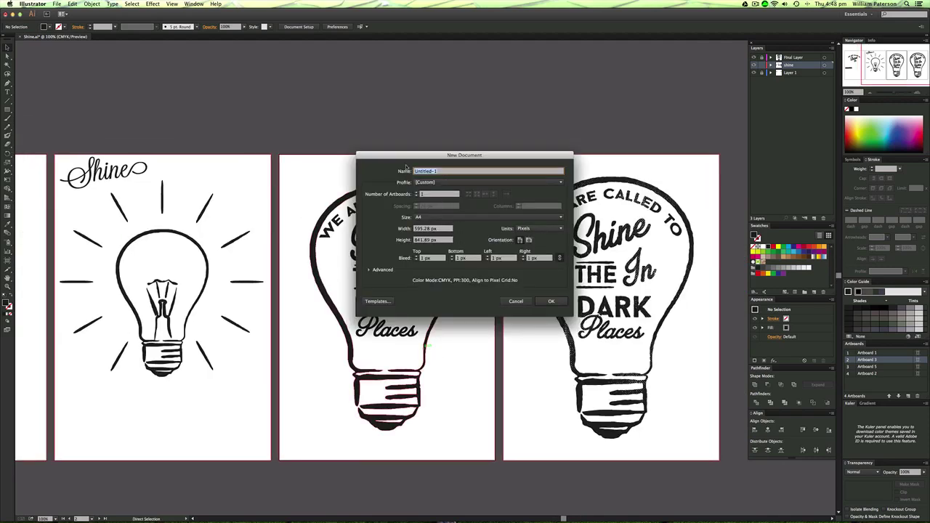
{"action": "key", "text": "Return"}
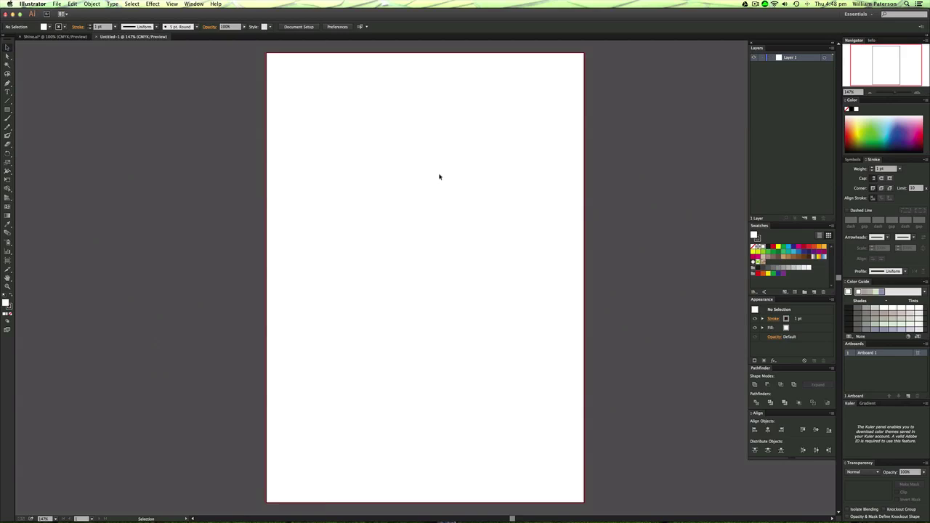
{"action": "key", "text": "t"}
{"action": "left_click", "coordinate": [369, 171]}
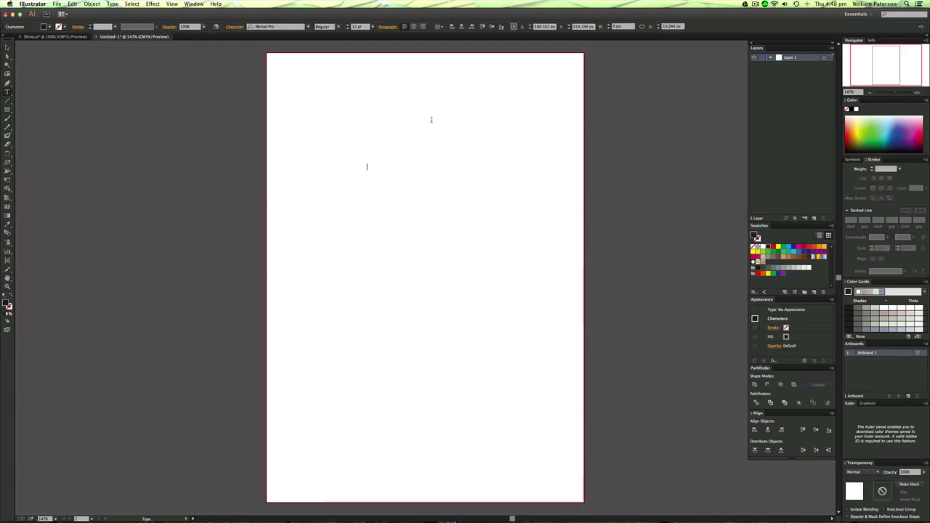
{"action": "type", "text": "Dark"}
{"action": "key", "text": "Escape"}
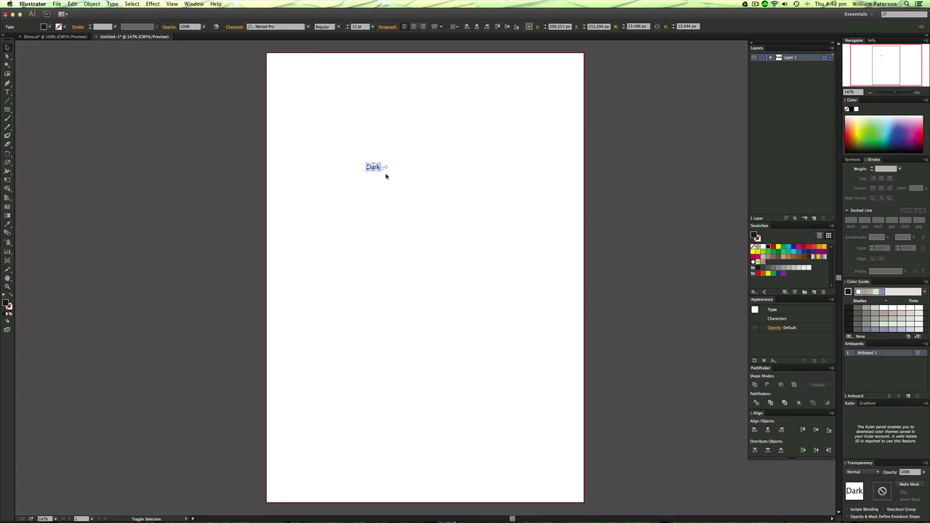
{"action": "left_click_drag", "start_coordinate": [382, 170], "coordinate": [431, 222]}
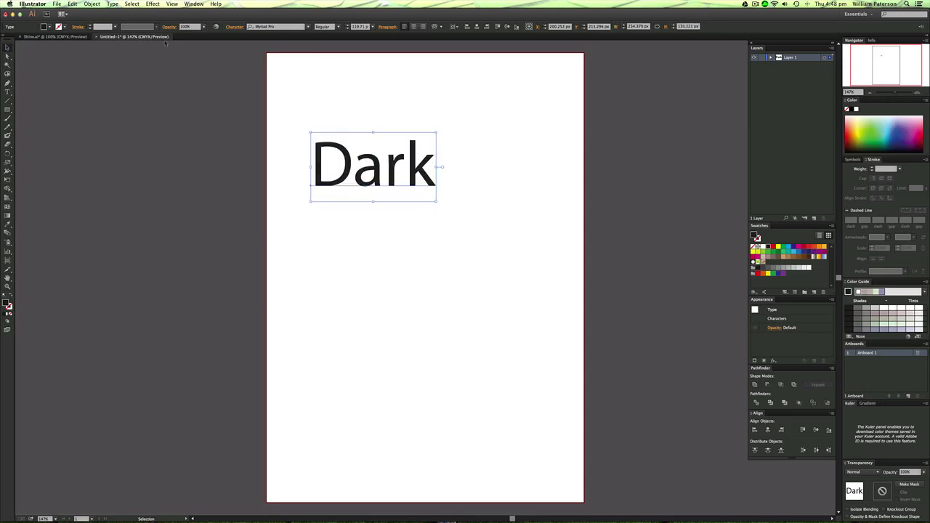
Change the word to uppercase in the Bold style and shift it up and to the right on the artboard
{"action": "left_click", "coordinate": [112, 4]}
{"action": "mouse_move", "coordinate": [145, 99]}
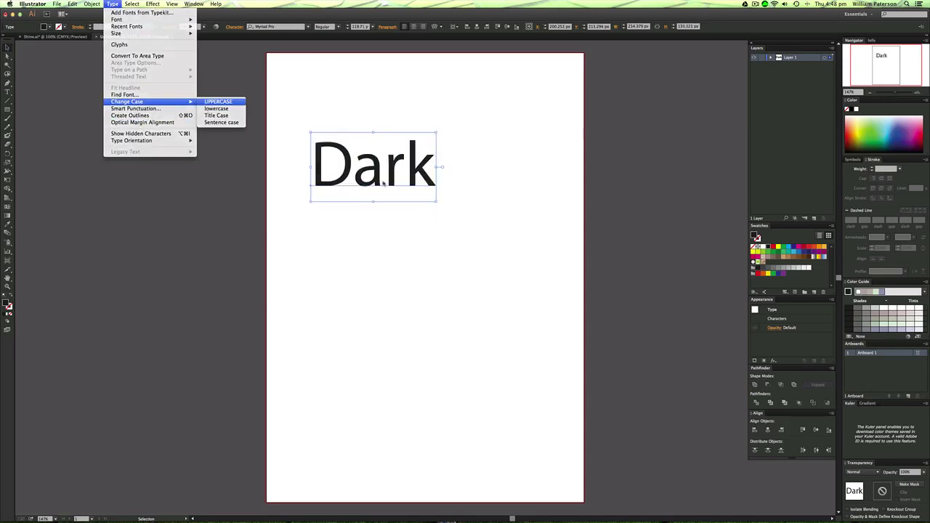
{"action": "left_click", "coordinate": [217, 98]}
{"action": "left_click", "coordinate": [337, 26]}
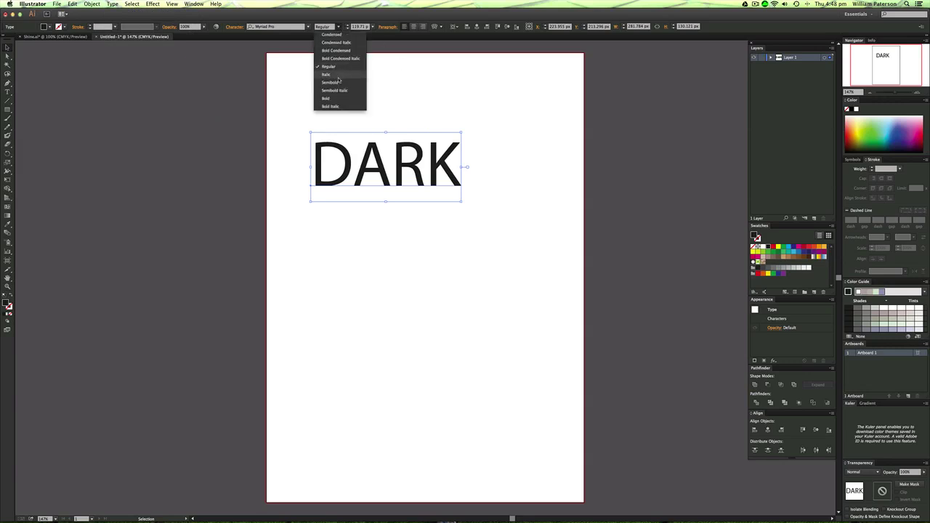
{"action": "left_click", "coordinate": [336, 100]}
{"action": "left_click_drag", "start_coordinate": [416, 167], "coordinate": [464, 146]}
Try the Langdon font on the word DARK
{"action": "key", "text": "t"}
{"action": "left_click", "coordinate": [280, 27]}
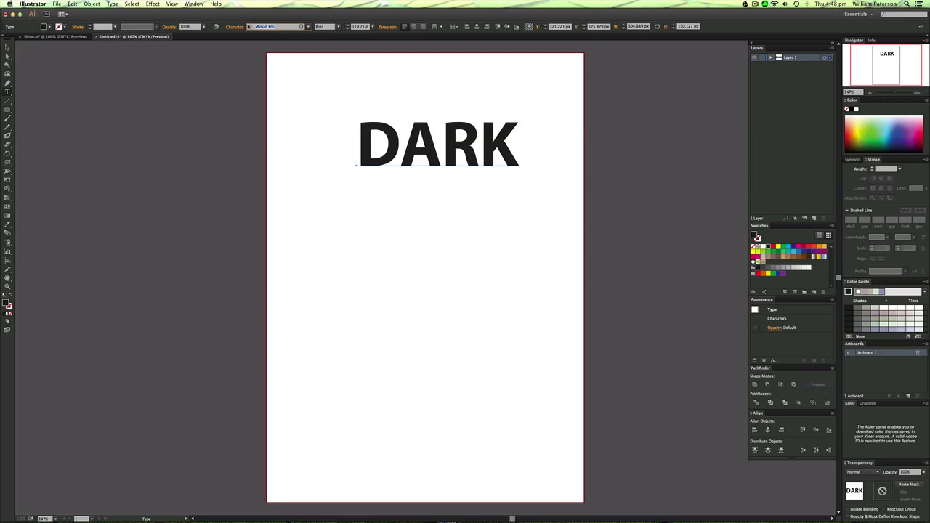
{"action": "type", "text": "lan"}
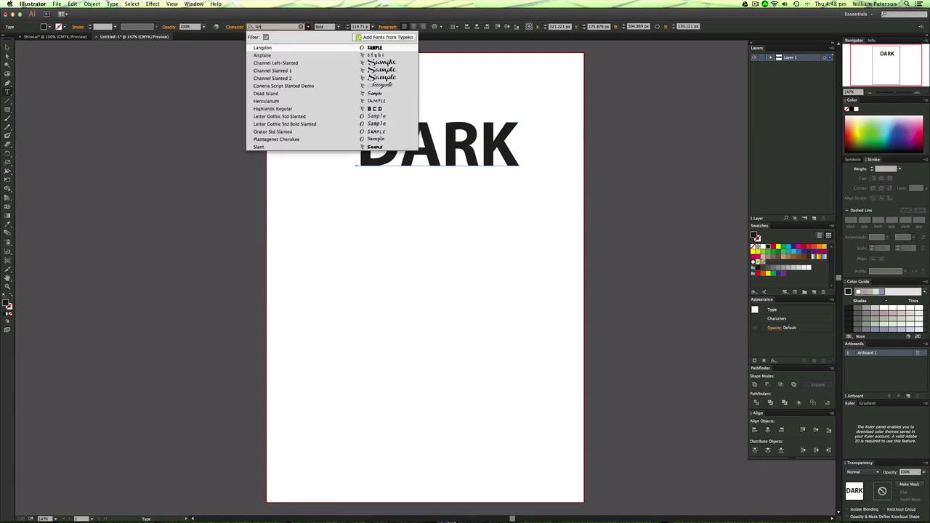
{"action": "key", "text": "Return"}
Set the word DARK in the Intro font and recentre it near the top of the artboard
{"action": "left_click", "coordinate": [290, 26]}
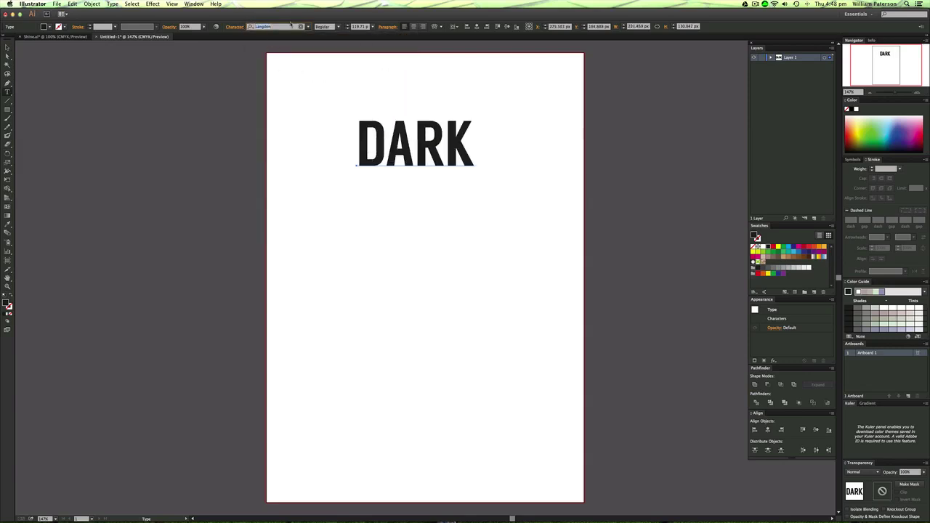
{"action": "type", "text": "Intro"}
{"action": "key", "text": "Return"}
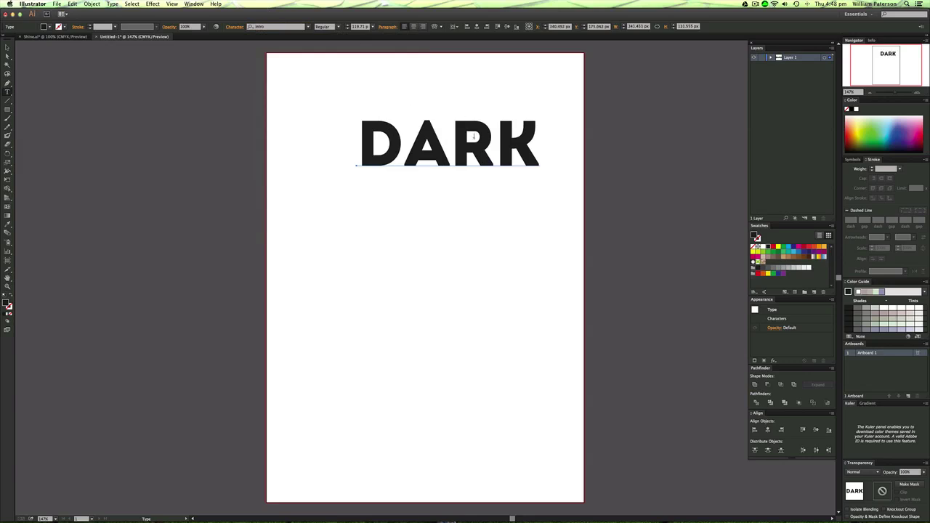
{"action": "key", "text": "Escape"}
{"action": "left_click_drag", "start_coordinate": [436, 145], "coordinate": [418, 142]}
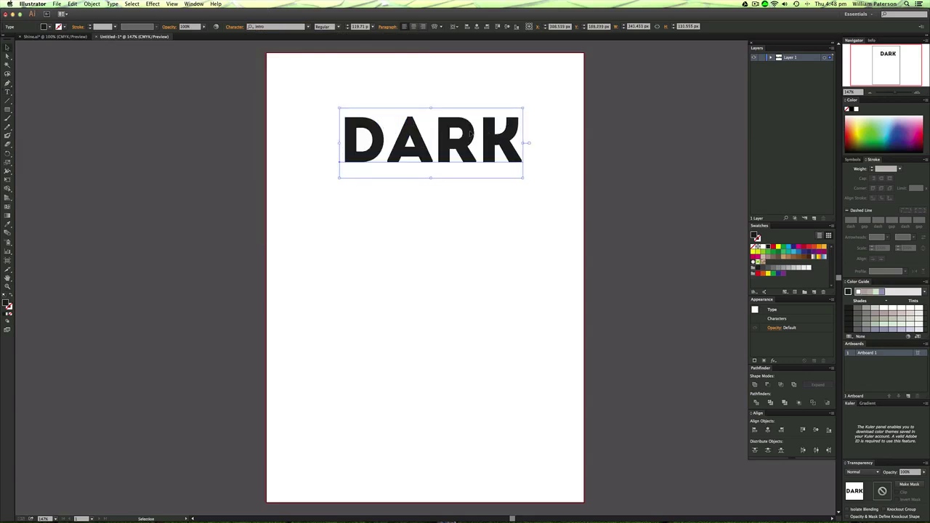
{"action": "key", "text": "a"}
{"action": "key", "text": "super+t"}
{"action": "key", "text": "super+t"}
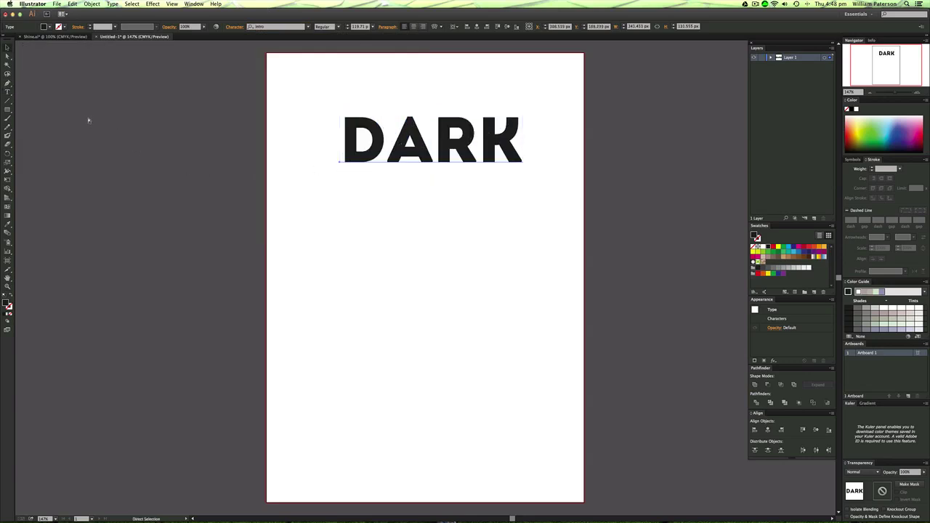
Duplicate the word DARK directly below itself and change the copy's text to read "Places"
{"action": "key", "text": "v"}
{"action": "left_click_drag", "start_coordinate": [447, 154], "coordinate": [428, 206]}
{"action": "key", "text": "t"}
{"action": "double_click", "coordinate": [424, 198]}
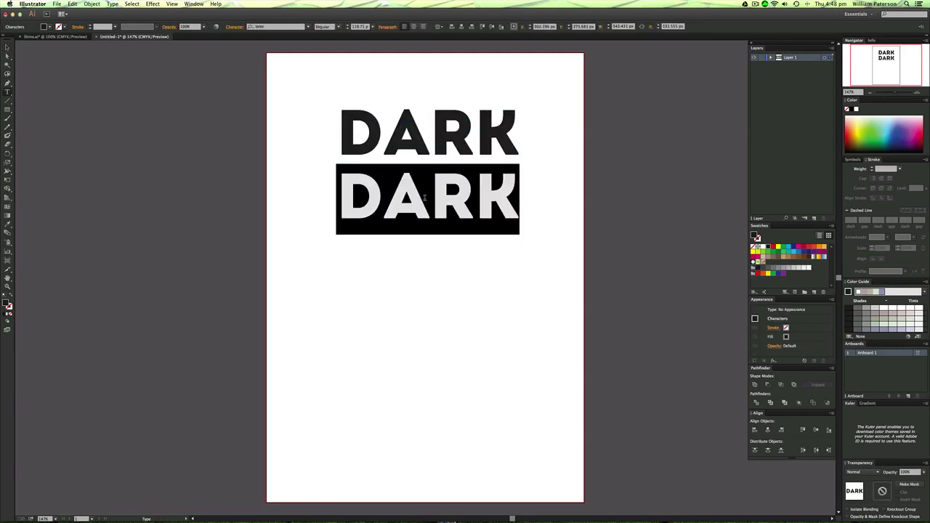
{"action": "type", "text": "PLACES"}
{"action": "key", "text": "Escape"}
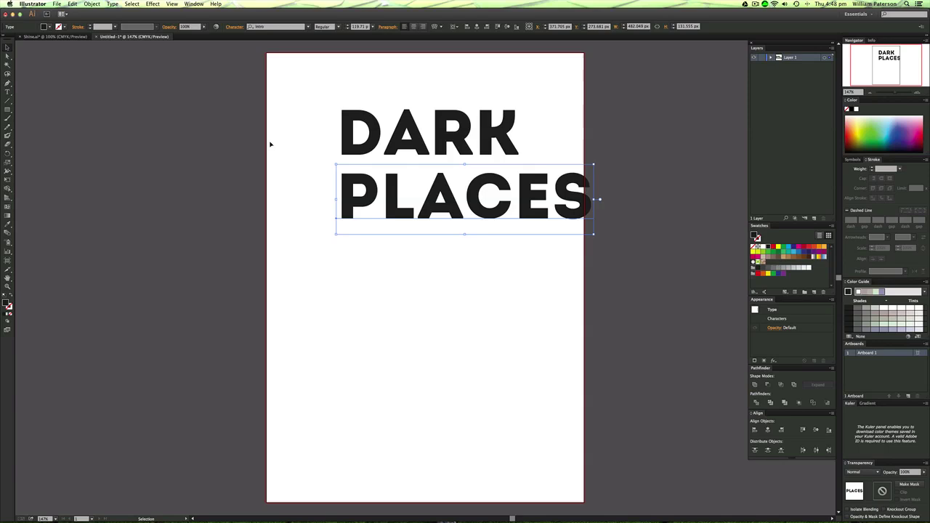
Set the second word in the script font Amplify Personal Use Only and move it centrally beneath DARK
{"action": "left_click", "coordinate": [264, 25]}
{"action": "type", "text": "miss"}
{"action": "key", "text": "Return"}
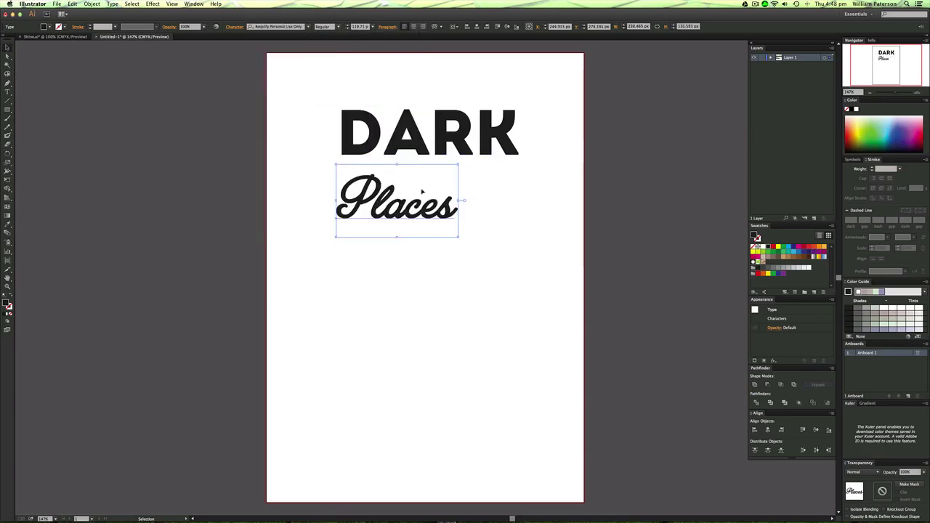
{"action": "key", "text": "super+shift+a"}
{"action": "left_click_drag", "start_coordinate": [396, 222], "coordinate": [431, 214]}
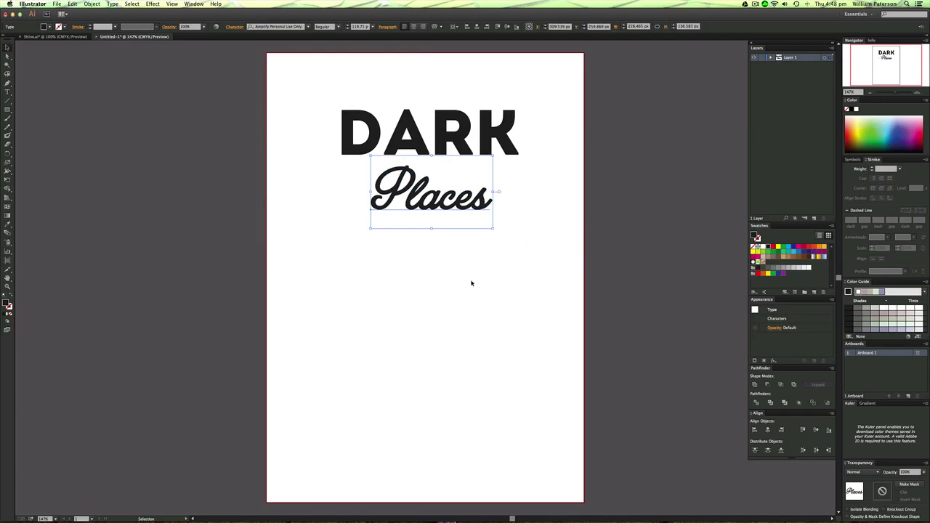
Convert both words, DARK and Places, from live text to outlines
{"action": "left_click_drag", "start_coordinate": [550, 222], "coordinate": [428, 138]}
{"action": "left_click_drag", "start_coordinate": [488, 70], "coordinate": [371, 245]}
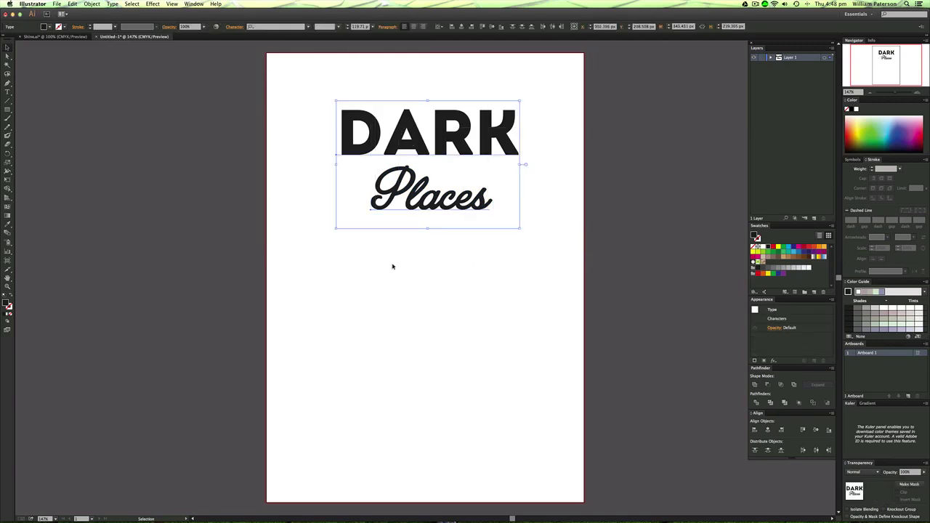
{"action": "left_click", "coordinate": [393, 267]}
{"action": "left_click_drag", "start_coordinate": [535, 84], "coordinate": [353, 286]}
{"action": "key", "text": "a"}
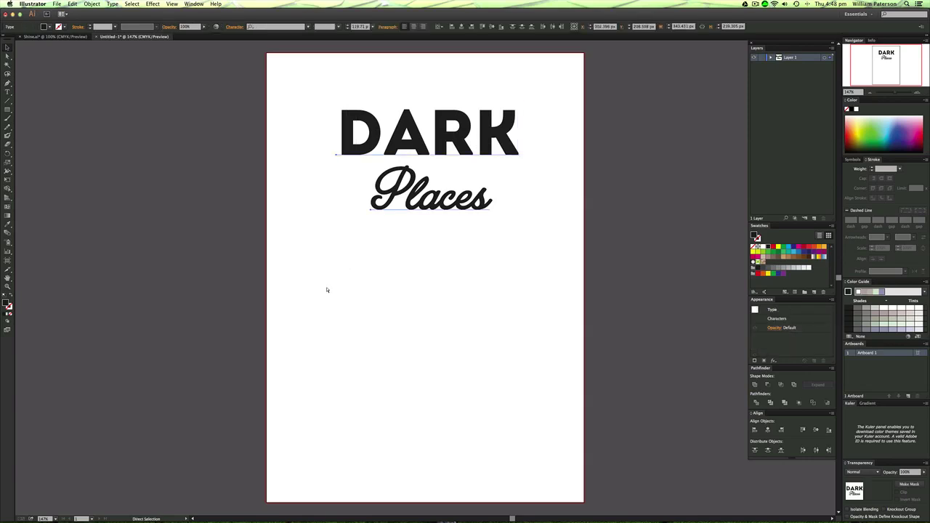
{"action": "key", "text": "v"}
{"action": "key", "text": "super+shift+o"}
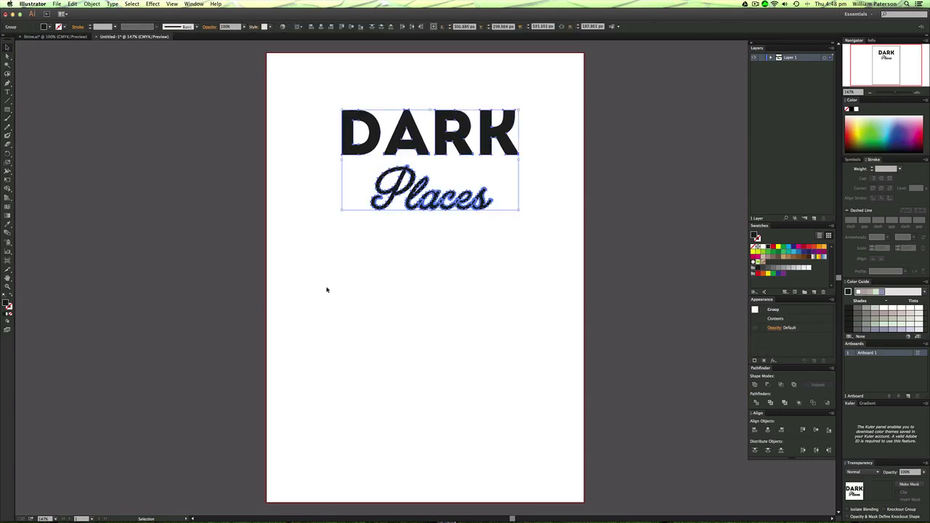
Turn the outlined letters of Places and of DARK into a separate compound path for each word
{"action": "left_click", "coordinate": [469, 267]}
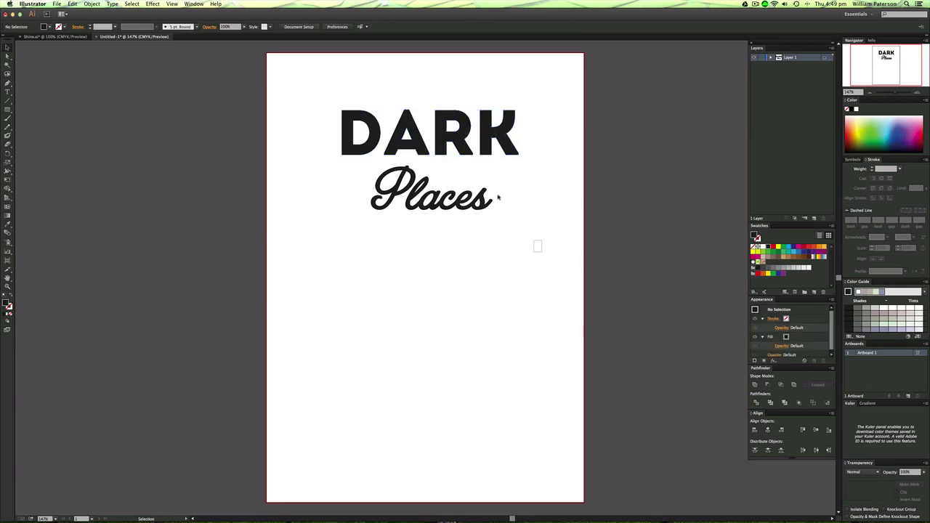
{"action": "left_click_drag", "start_coordinate": [539, 250], "coordinate": [357, 186]}
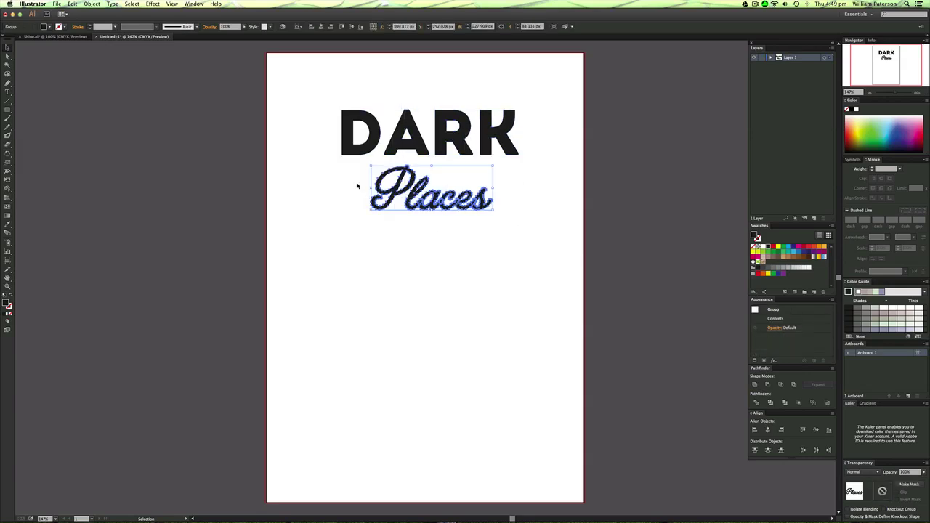
{"action": "key", "text": "a"}
{"action": "left_click_drag", "start_coordinate": [565, 121], "coordinate": [320, 153]}
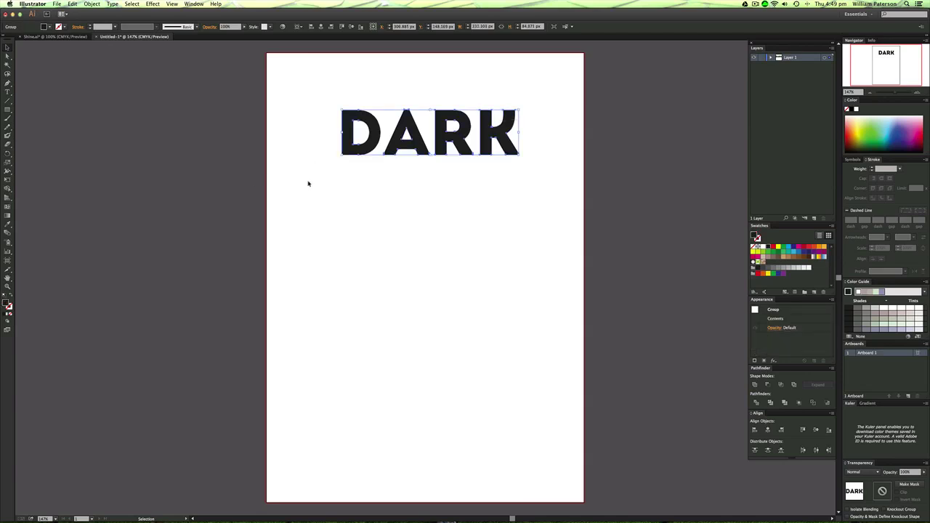
{"action": "key", "text": "super+8"}
{"action": "key", "text": "v"}
{"action": "left_click", "coordinate": [560, 101]}
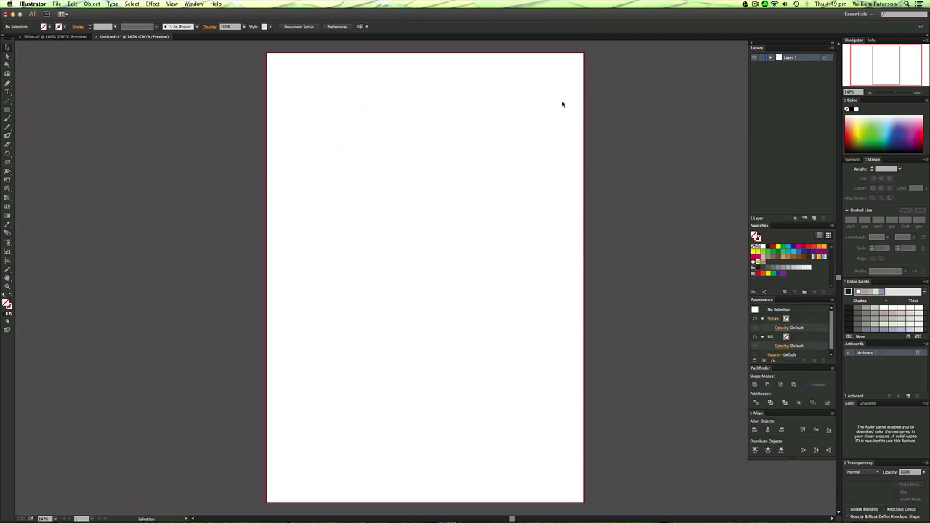
Give both compound paths a black fill
{"action": "left_click_drag", "start_coordinate": [580, 96], "coordinate": [259, 317]}
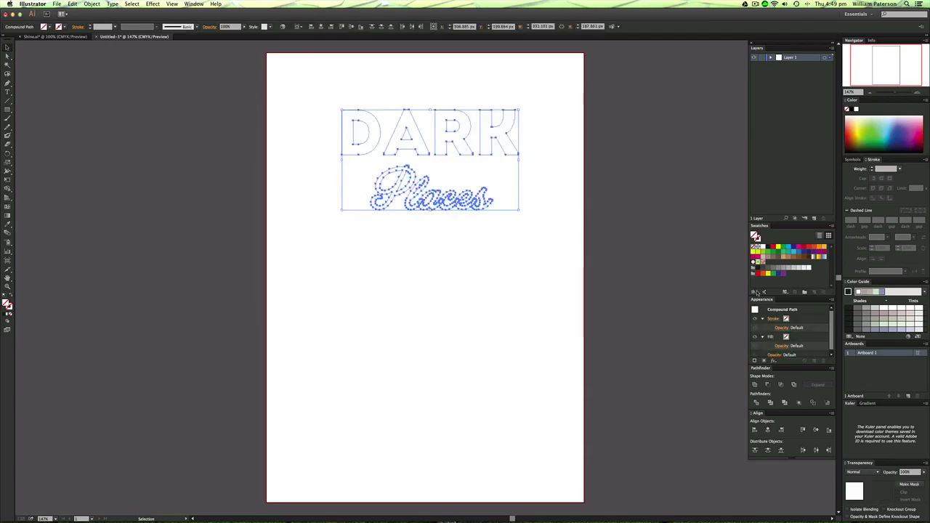
{"action": "left_click", "coordinate": [768, 250]}
{"action": "left_click", "coordinate": [575, 95]}
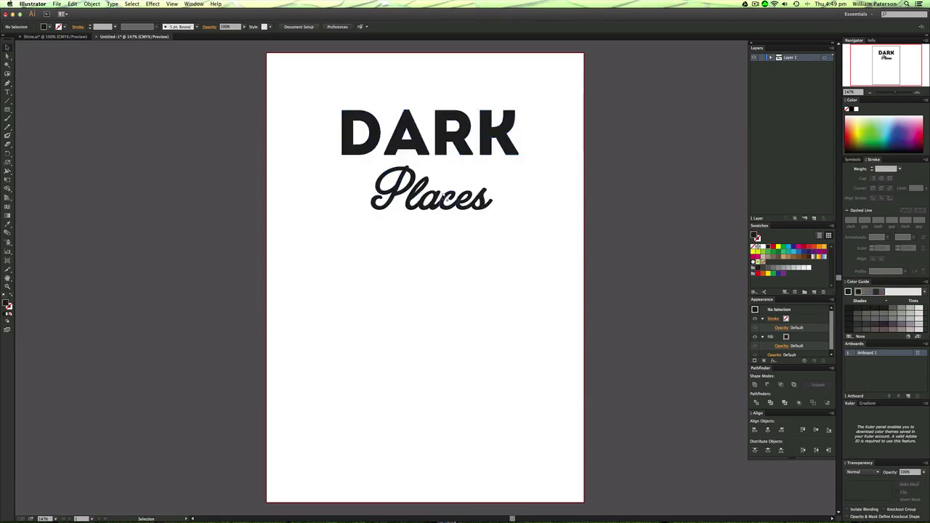
Enlarge Places to nearly the width of DARK and position it so its P overlaps the bottom of DARK
{"action": "left_click_drag", "start_coordinate": [497, 201], "coordinate": [513, 229]}
{"action": "left_click", "coordinate": [460, 240]}
{"action": "left_click", "coordinate": [520, 220]}
{"action": "left_click_drag", "start_coordinate": [465, 211], "coordinate": [471, 196]}
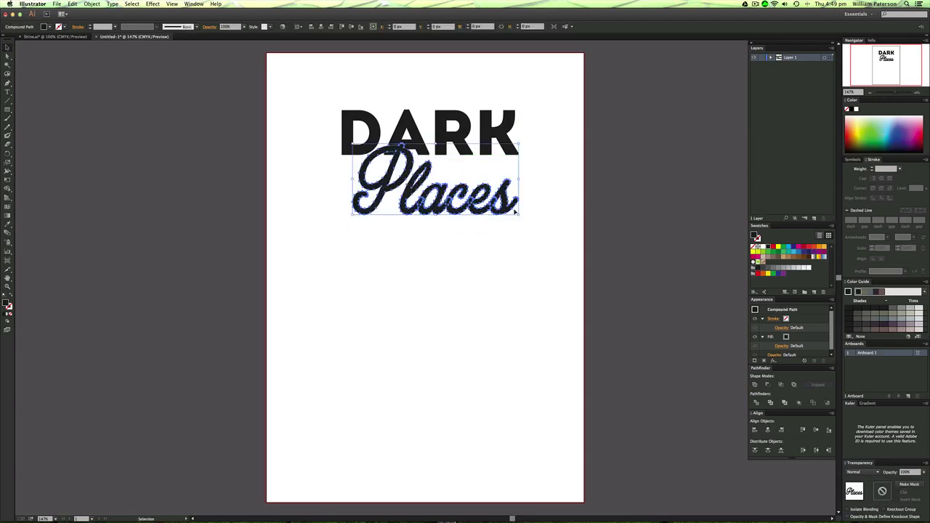
{"action": "left_click_drag", "start_coordinate": [518, 215], "coordinate": [496, 209]}
{"action": "left_click_drag", "start_coordinate": [457, 192], "coordinate": [435, 207]}
{"action": "left_click", "coordinate": [573, 210]}
{"action": "left_click", "coordinate": [559, 238]}
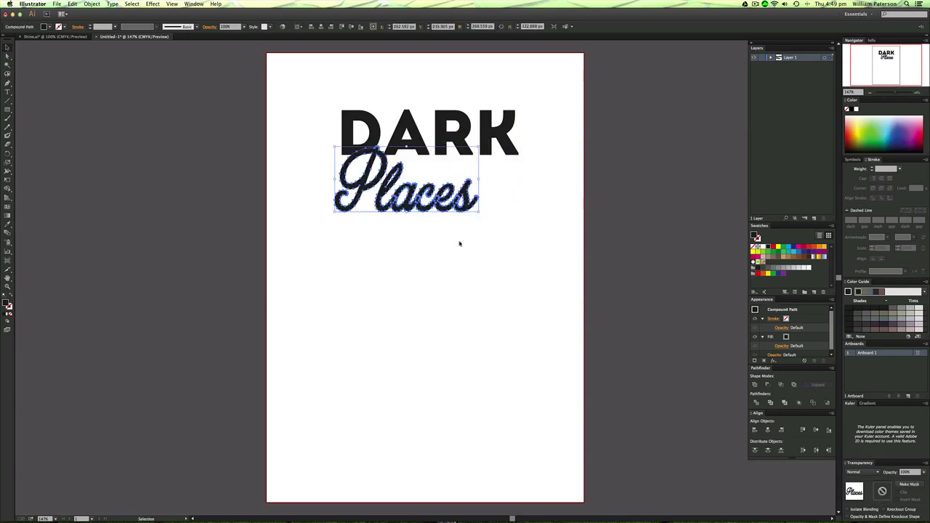
{"action": "mouse_move", "coordinate": [498, 198]}
{"action": "left_mouse_down"}
{"action": "mouse_move", "coordinate": [474, 198]}
{"action": "mouse_move", "coordinate": [560, 241]}
{"action": "mouse_move", "coordinate": [495, 197]}
{"action": "left_mouse_up"}
{"action": "key", "text": "super+z"}
{"action": "key", "text": "super+z"}
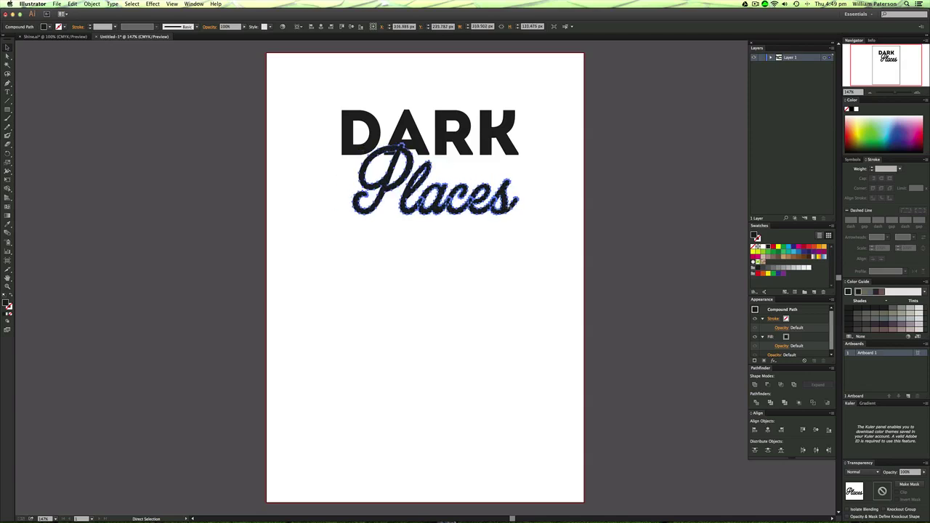
Scale Places down to about 279 px wide and move it so its right end lines up with the K of DARK
{"action": "left_click_drag", "start_coordinate": [508, 208], "coordinate": [478, 204]}
{"action": "left_click", "coordinate": [622, 228]}
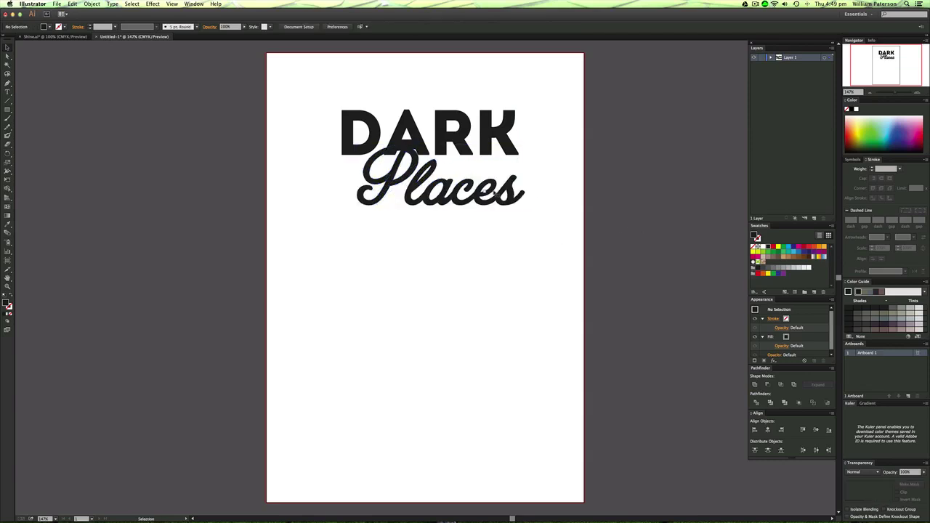
{"action": "left_click", "coordinate": [526, 205], "text": "shift"}
{"action": "left_click_drag", "start_coordinate": [524, 204], "coordinate": [507, 198]}
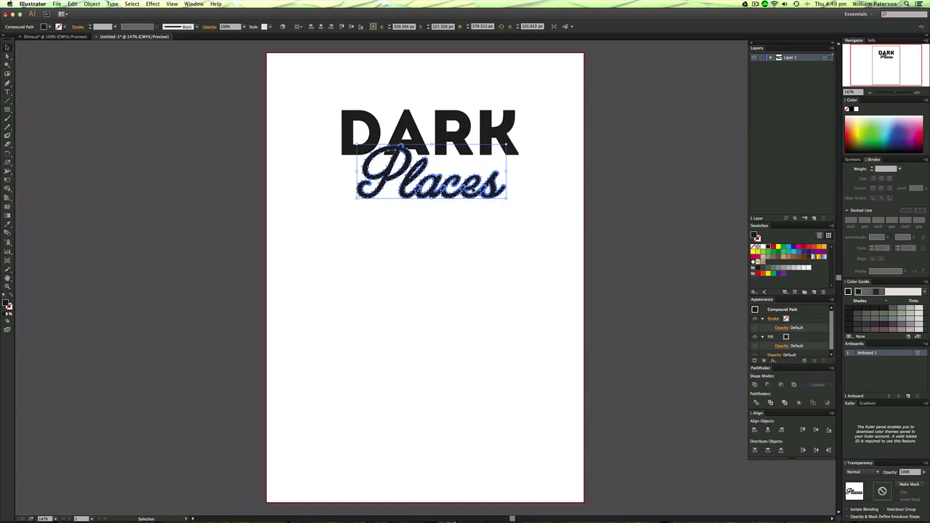
{"action": "left_click", "coordinate": [754, 384]}
{"action": "key", "text": "v"}
{"action": "left_click_drag", "start_coordinate": [471, 197], "coordinate": [484, 204]}
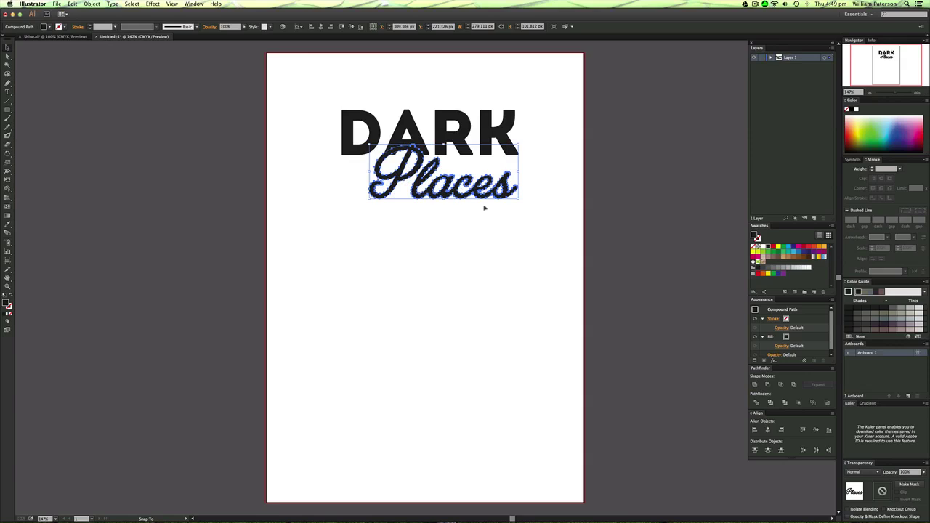
{"action": "left_click", "coordinate": [482, 282]}
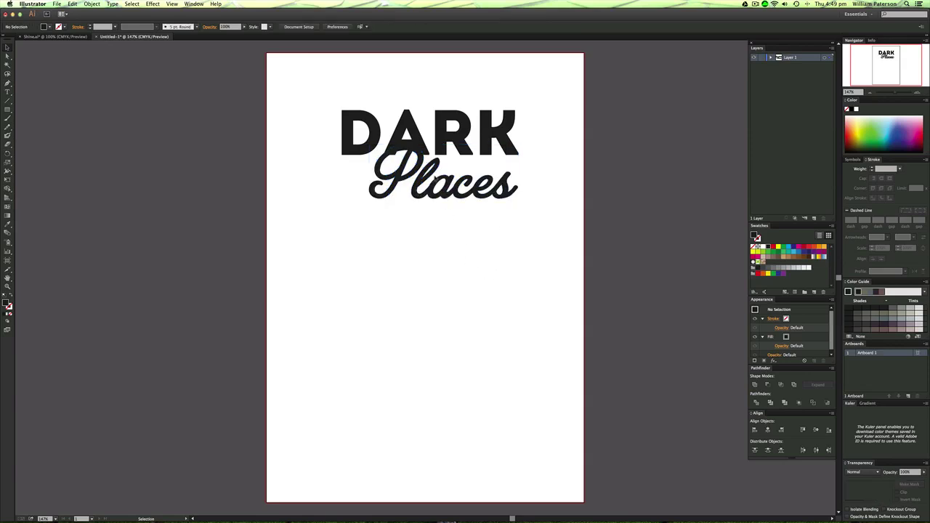
{"action": "left_click_drag", "start_coordinate": [549, 88], "coordinate": [342, 229]}
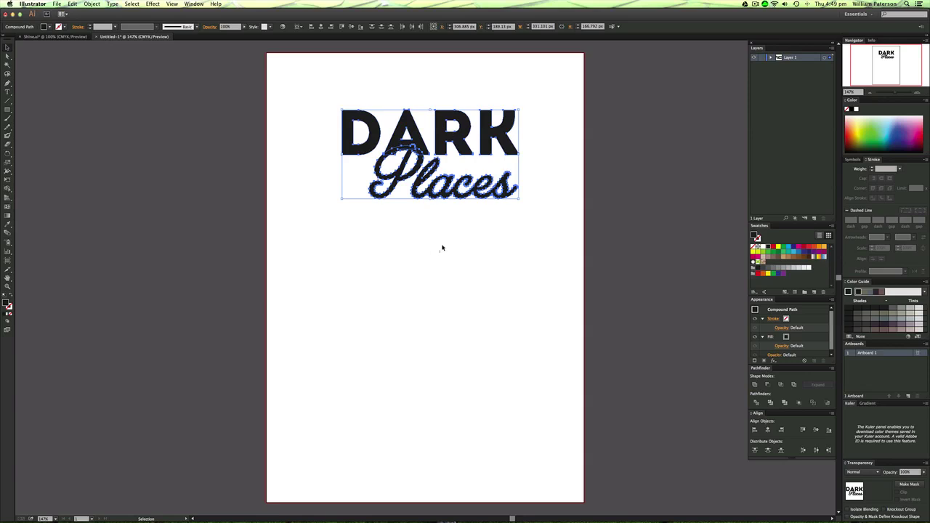
{"action": "left_click", "coordinate": [473, 225]}
Apply Offset Path to Places with a 4 px offset and miter joins, previewing the result
{"action": "left_click", "coordinate": [406, 184]}
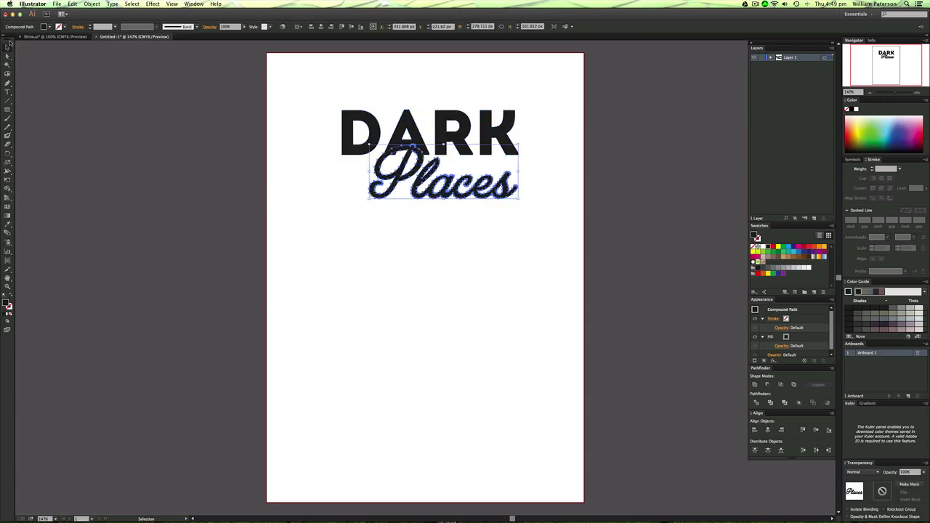
{"action": "left_click", "coordinate": [92, 4]}
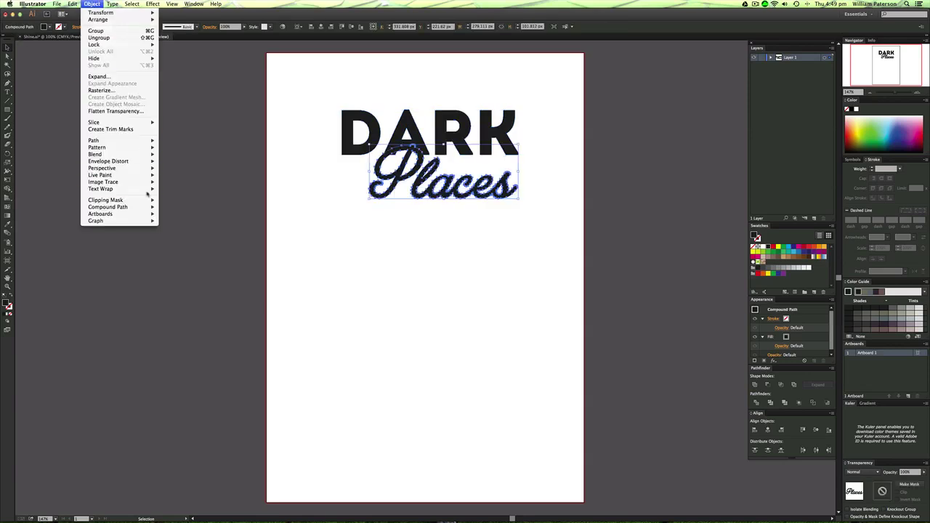
{"action": "mouse_move", "coordinate": [98, 140]}
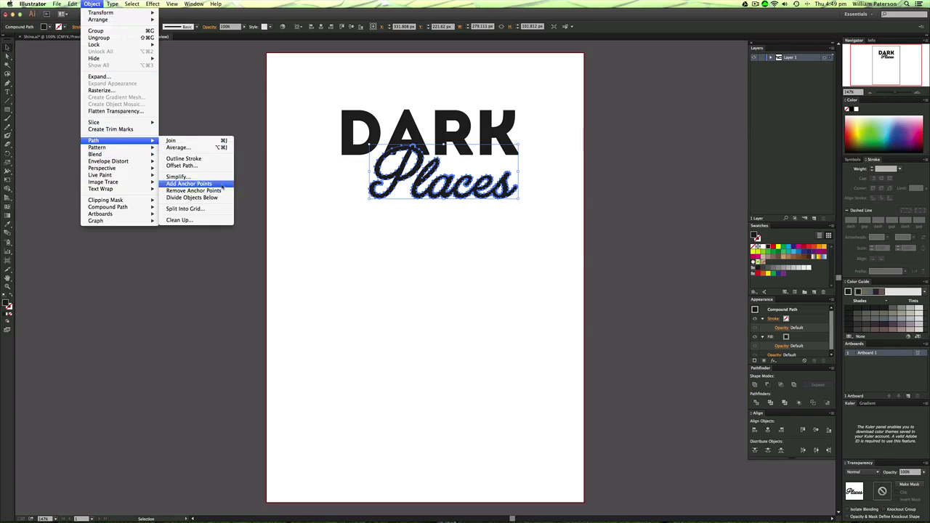
{"action": "left_click", "coordinate": [181, 165]}
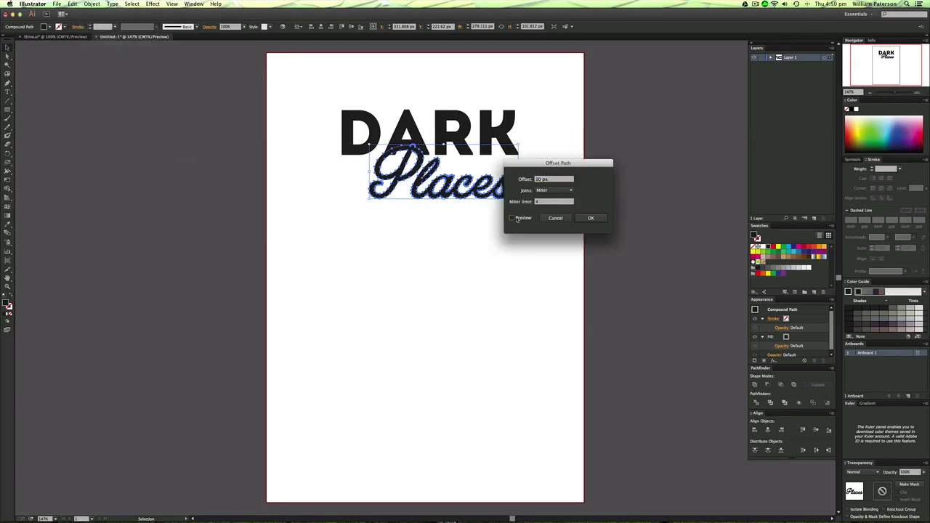
{"action": "left_click", "coordinate": [515, 218]}
{"action": "left_click_drag", "start_coordinate": [560, 164], "coordinate": [432, 173]}
{"action": "key", "text": "Down"}
{"action": "key", "text": "Down"}
{"action": "key", "text": "Down"}
{"action": "key", "text": "Down"}
{"action": "key", "text": "Down"}
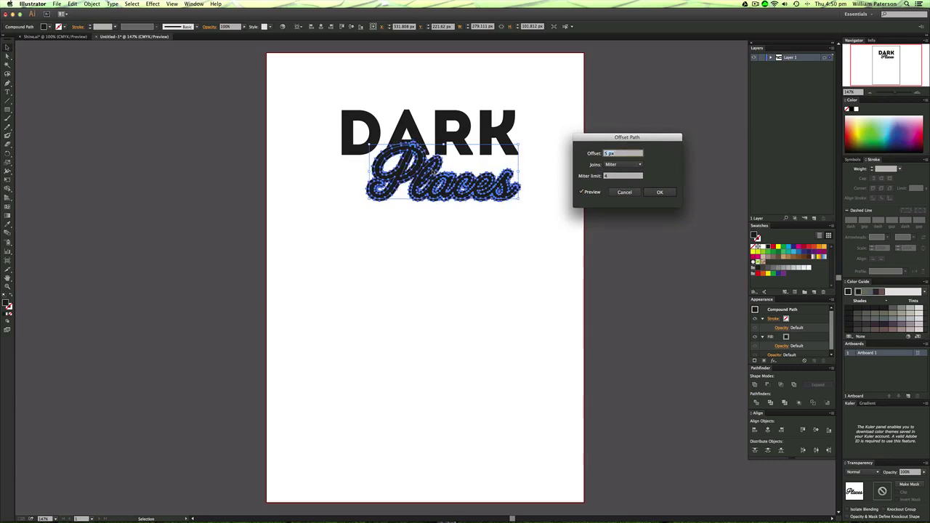
{"action": "key", "text": "Down"}
{"action": "key", "text": "Return"}
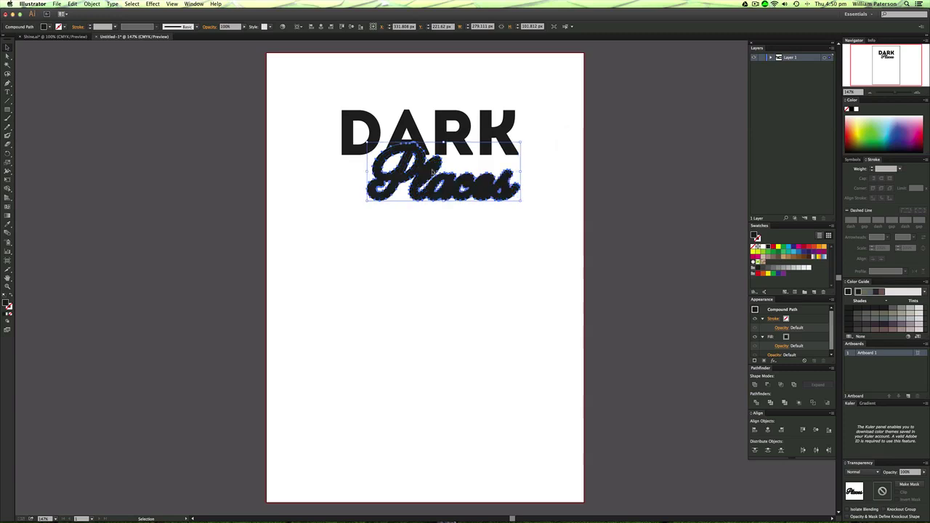
Examine the offset outline and the original Places lettering up close by selecting each in turn
{"action": "key", "text": "a"}
{"action": "key", "text": "super+equal"}
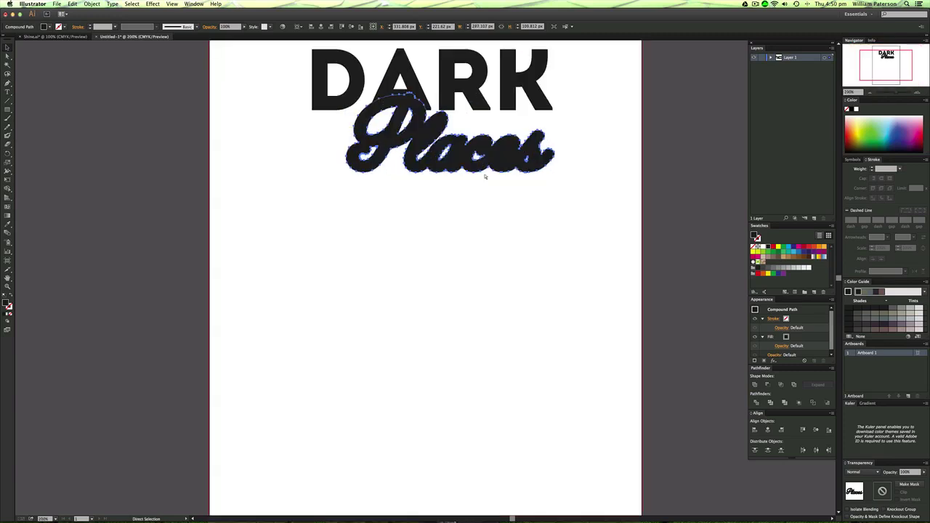
{"action": "key", "text": "v"}
{"action": "left_click", "coordinate": [566, 65]}
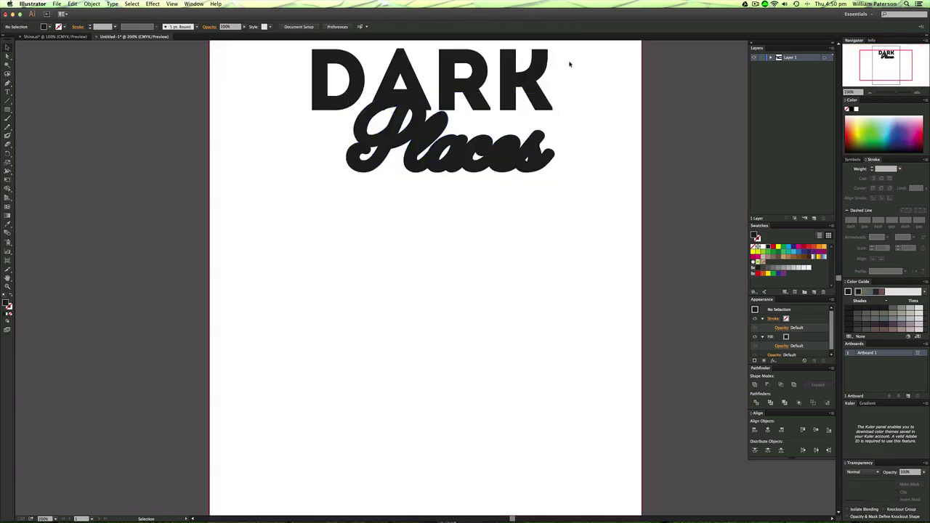
{"action": "left_click", "coordinate": [448, 119]}
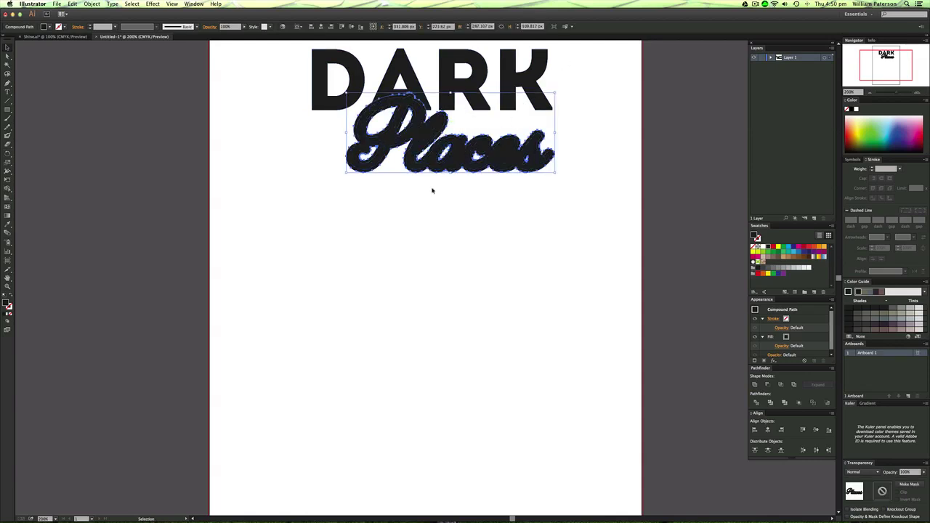
{"action": "key", "text": "super+z"}
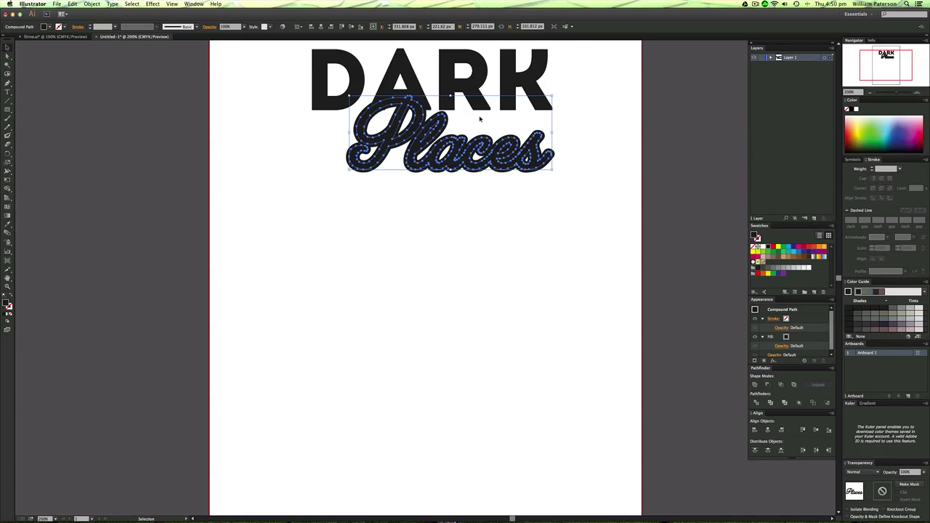
{"action": "key", "text": "a"}
{"action": "key", "text": "super+shift+a"}
{"action": "left_click_drag", "start_coordinate": [473, 122], "coordinate": [375, 192]}
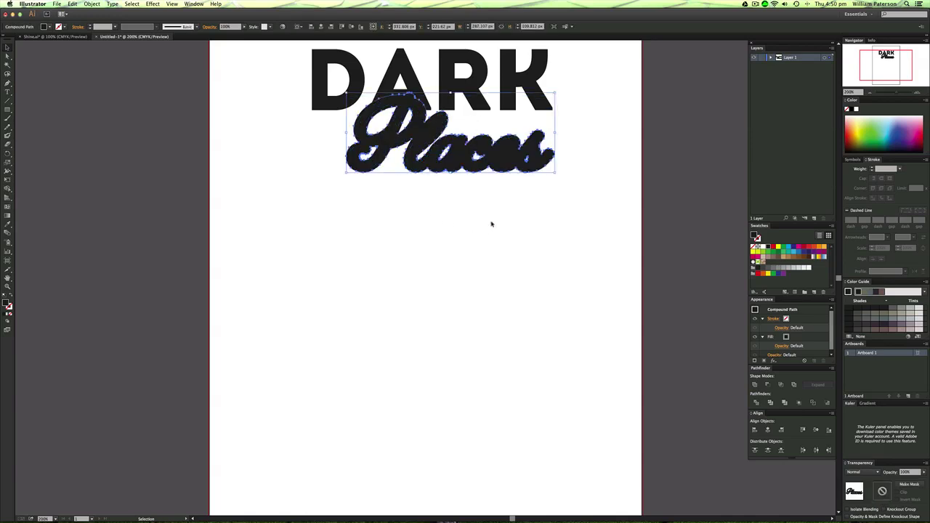
Subtract the offset outline of Places from DARK with Pathfinder Minus Front, leaving the original Places in place
{"action": "left_click_drag", "start_coordinate": [579, 211], "coordinate": [370, 58]}
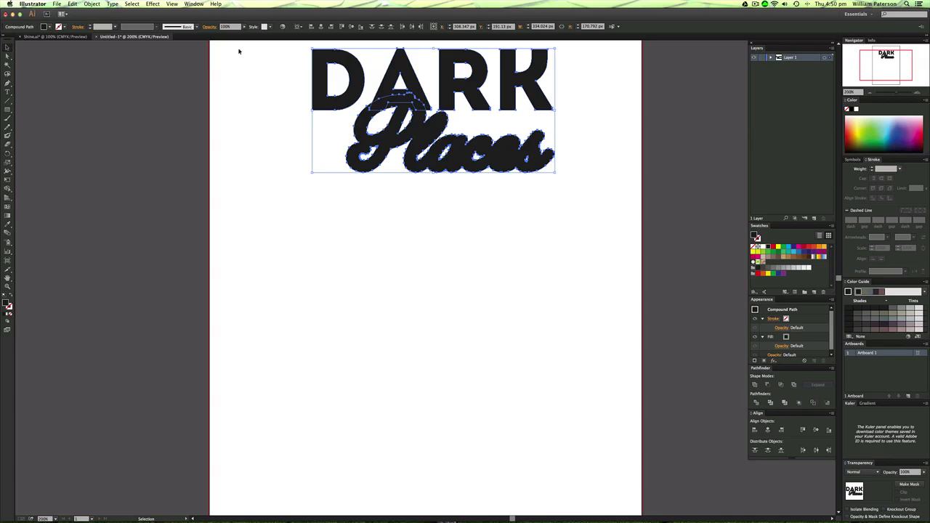
{"action": "left_click", "coordinate": [194, 4]}
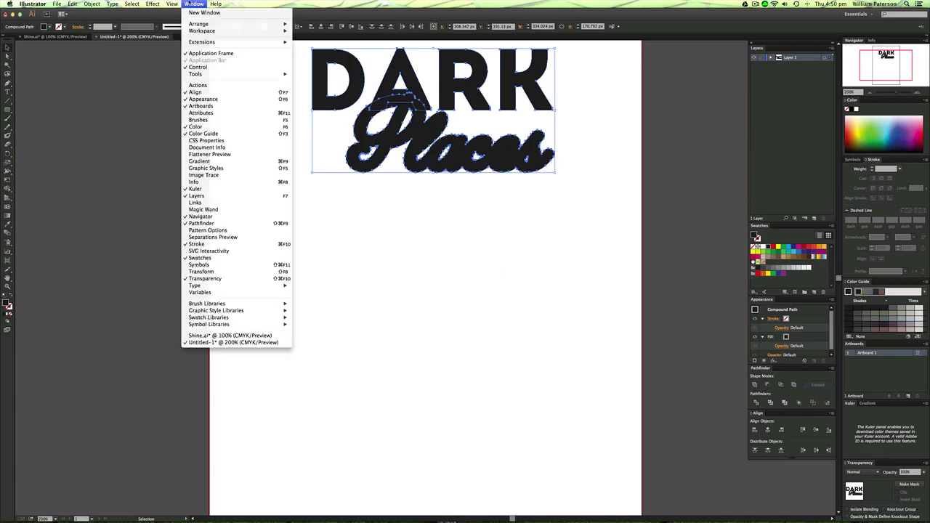
{"action": "left_click", "coordinate": [347, 308]}
{"action": "left_click_drag", "start_coordinate": [611, 196], "coordinate": [287, 54]}
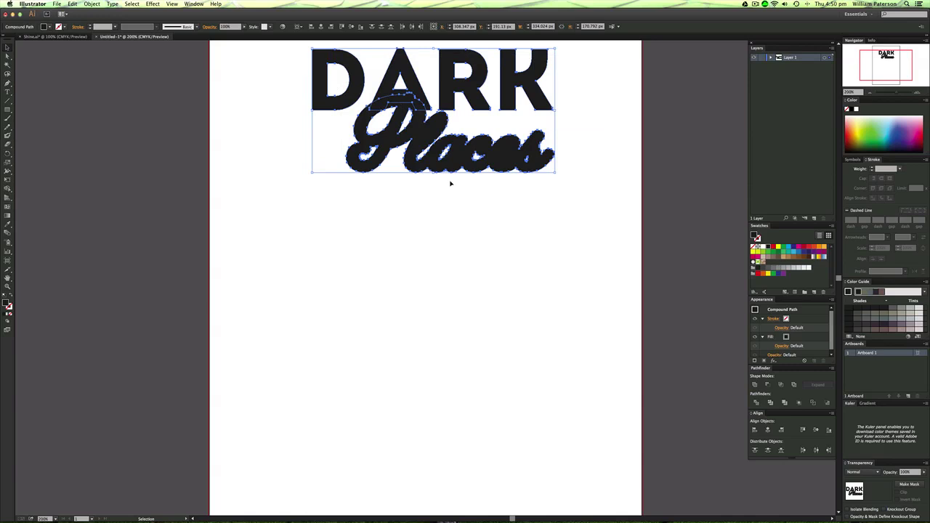
{"action": "left_click", "coordinate": [767, 384]}
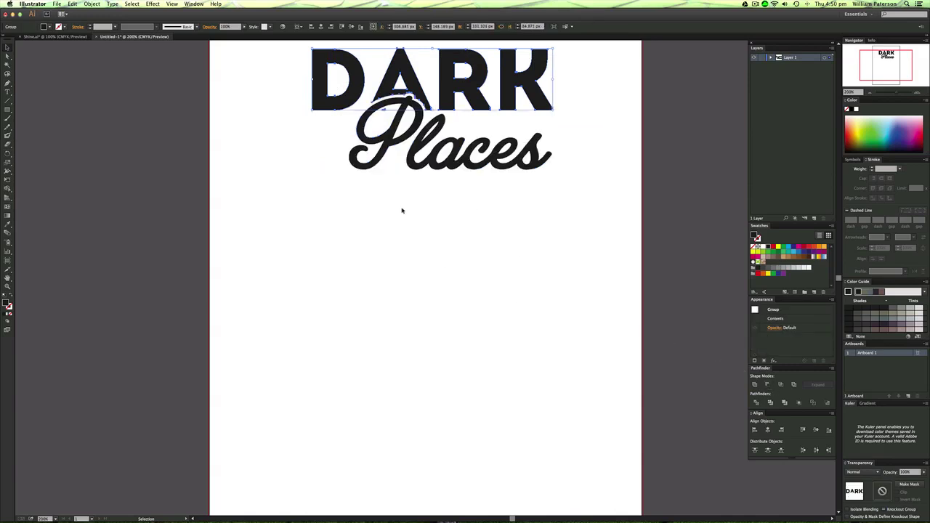
{"action": "left_click", "coordinate": [522, 321]}
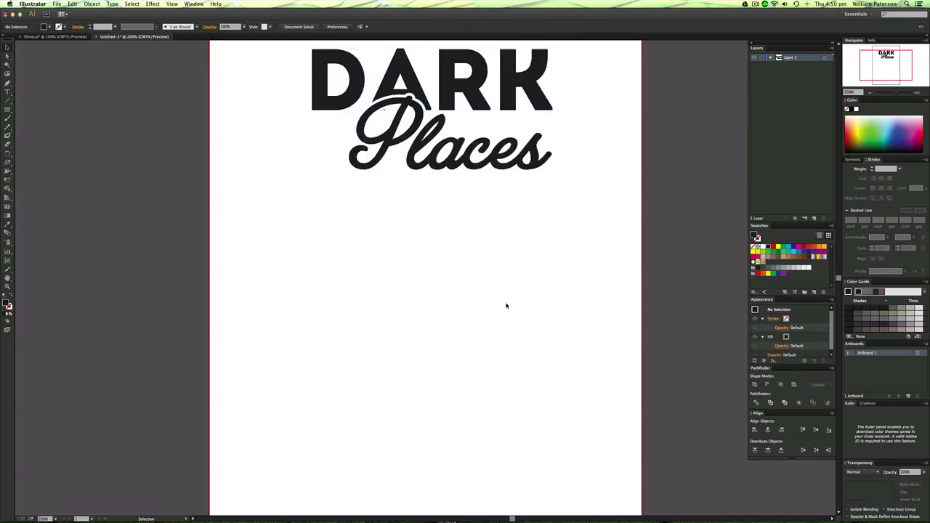
{"action": "key", "text": "super+1"}
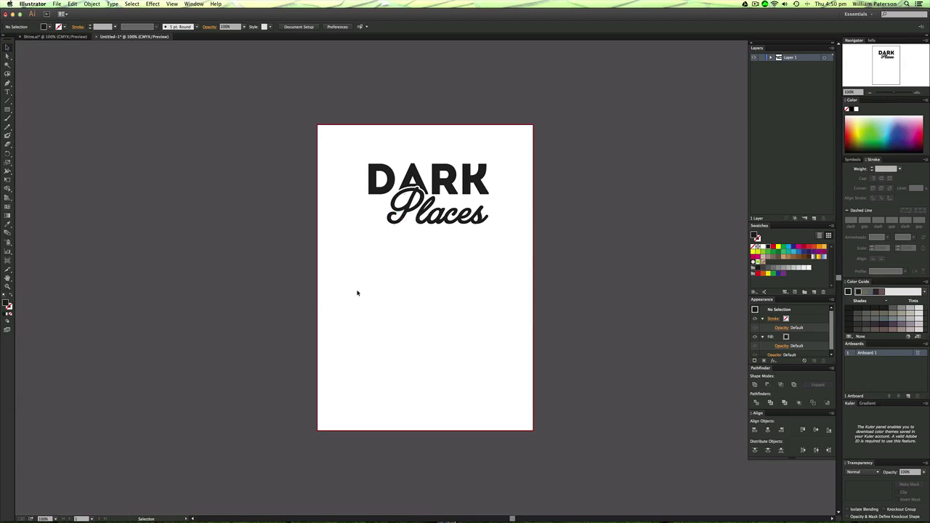
{"action": "left_click_drag", "start_coordinate": [525, 155], "coordinate": [388, 254]}
Switch to the Shine.ai document and examine the gap between DARK and Places in the plain and textured light-bulb designs
{"action": "left_click", "coordinate": [72, 36]}
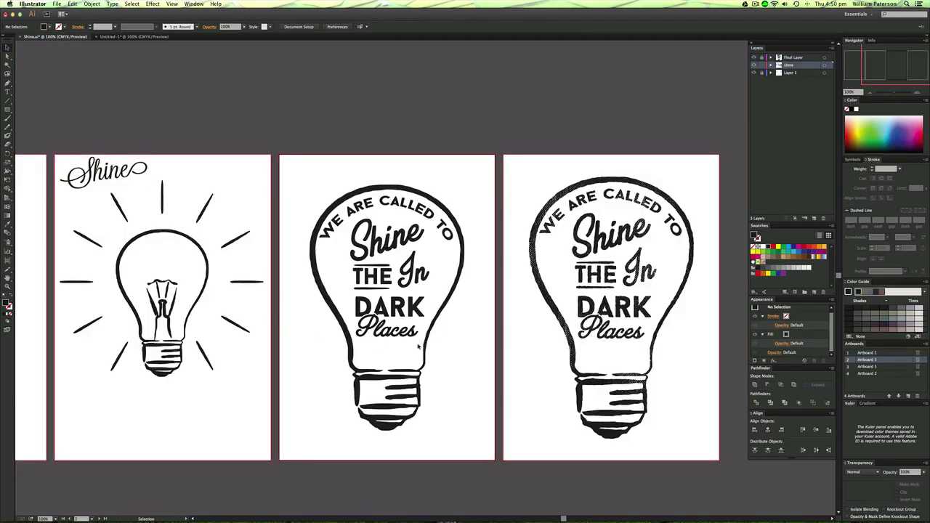
{"action": "left_click_drag", "start_coordinate": [459, 264], "coordinate": [337, 386]}
{"action": "left_click_drag", "start_coordinate": [348, 438], "coordinate": [376, 428]}
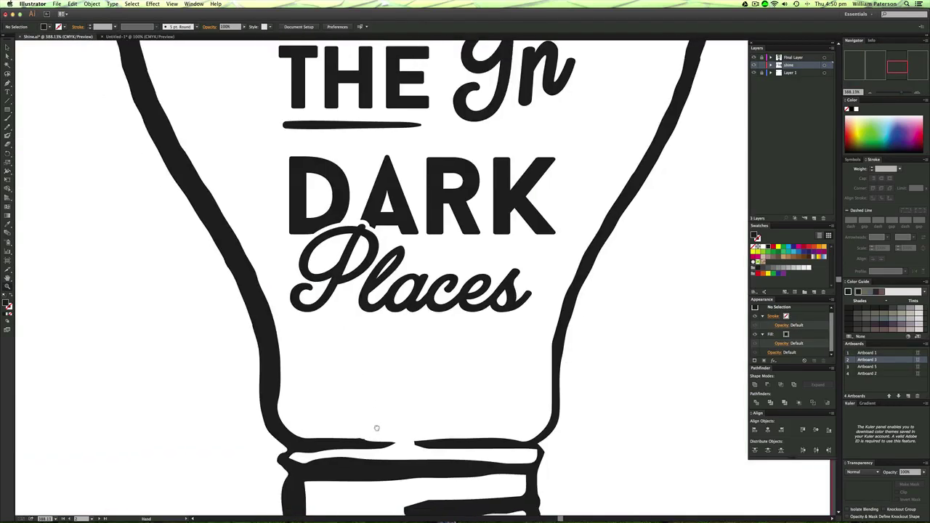
{"action": "left_click_drag", "start_coordinate": [576, 159], "coordinate": [517, 196]}
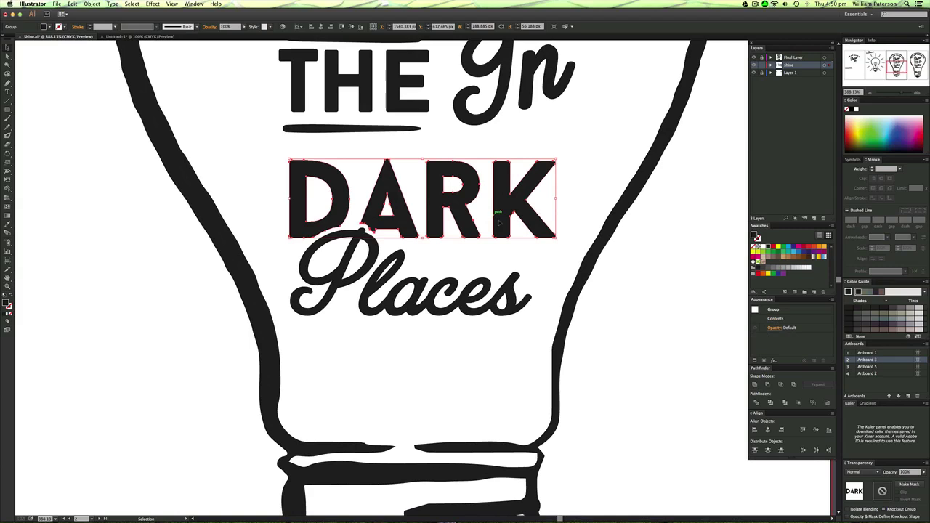
{"action": "left_click_drag", "start_coordinate": [600, 168], "coordinate": [529, 170]}
{"action": "left_click", "coordinate": [594, 160]}
{"action": "key", "text": "super+1"}
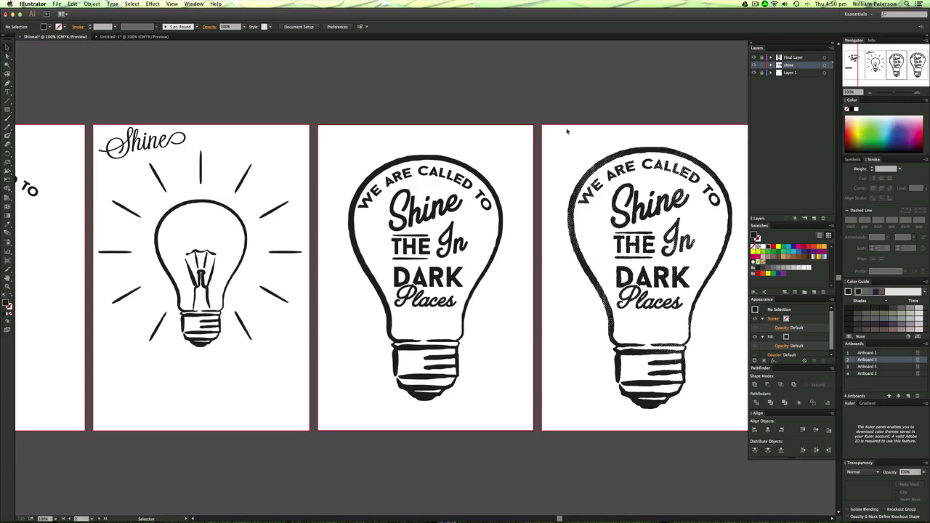
{"action": "key", "text": "super+space"}
{"action": "left_click_drag", "start_coordinate": [708, 252], "coordinate": [591, 341]}
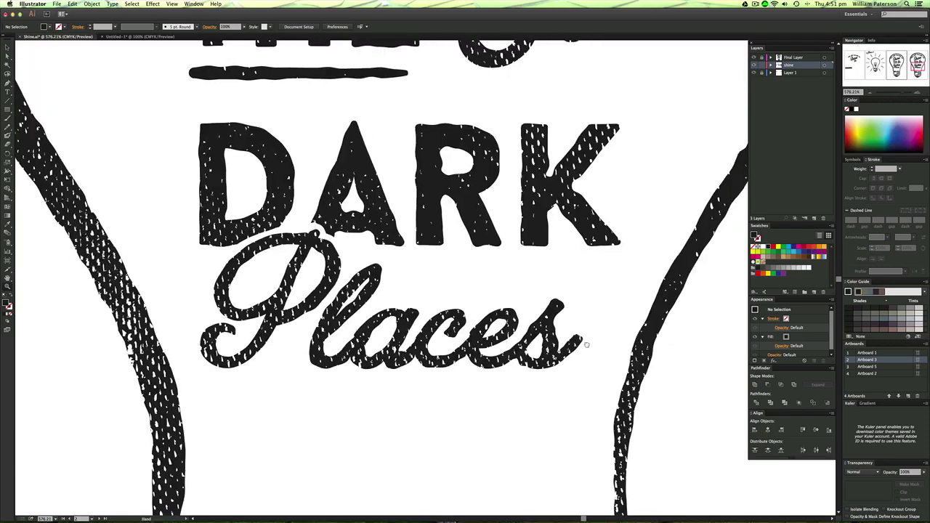
{"action": "key", "text": "super+1"}
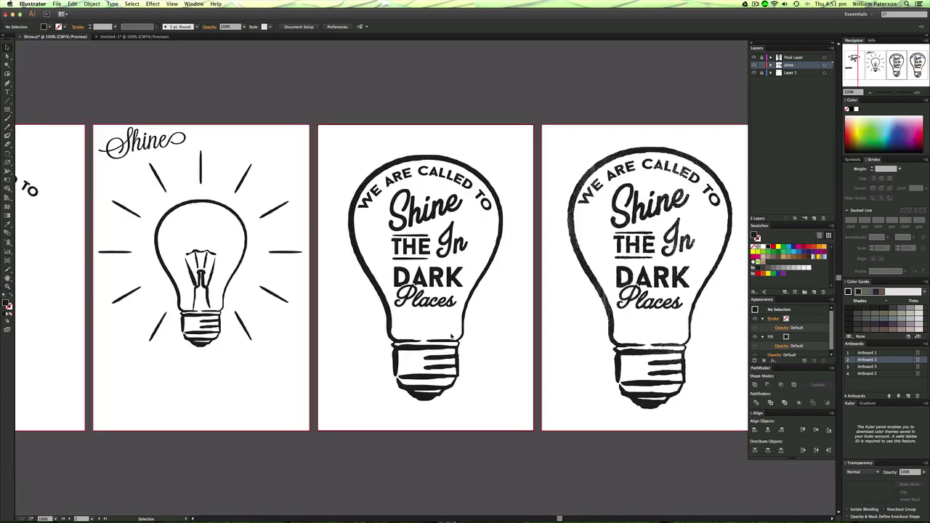